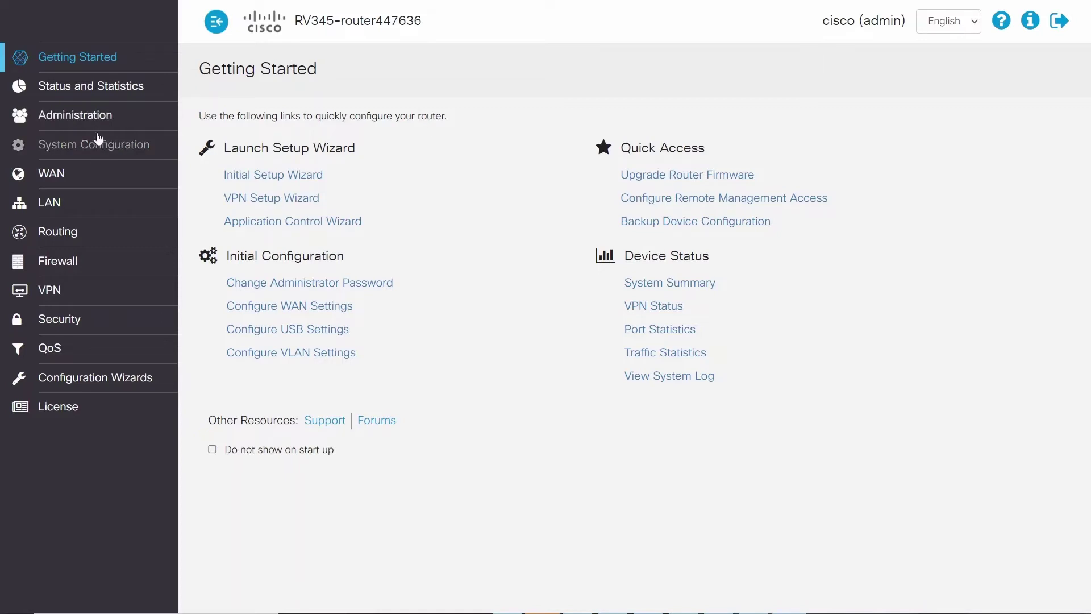
Step: Turn the Cisco SSL VPN Server on under VPN > SSL VPN
click(48, 293)
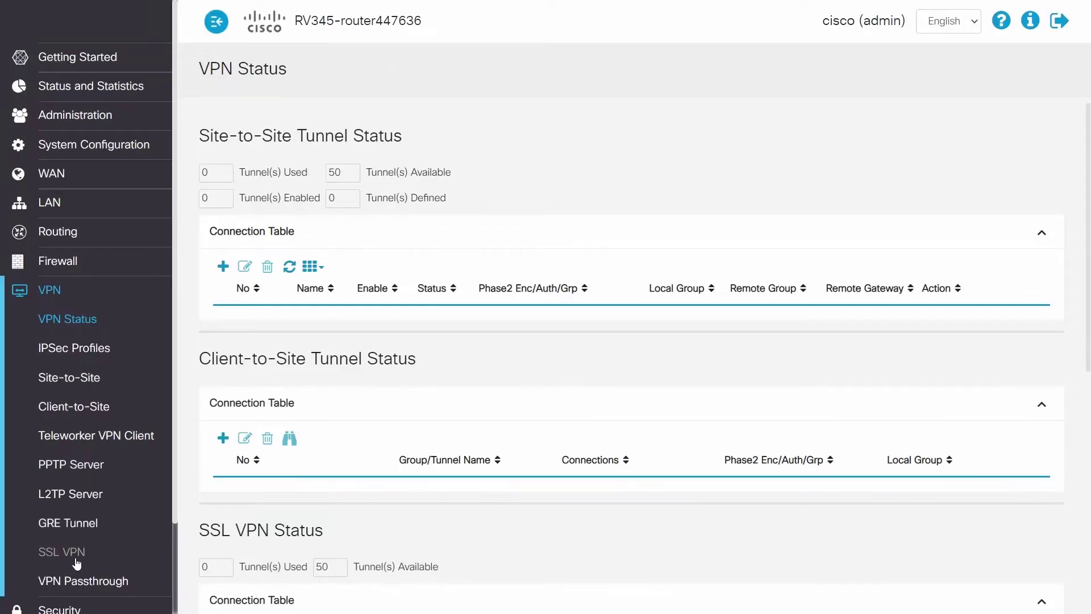
click(75, 559)
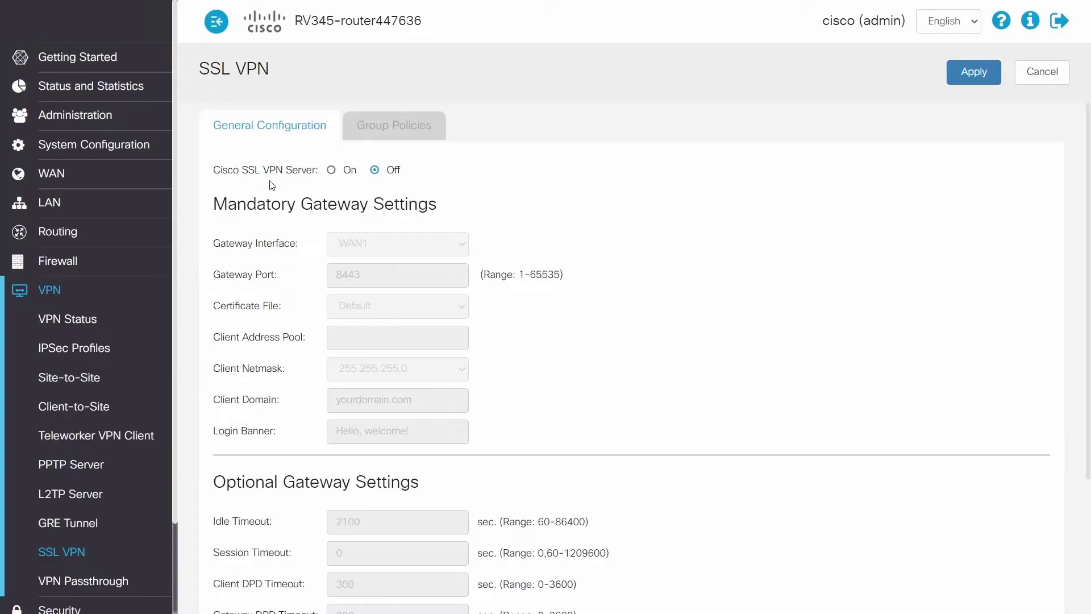
click(332, 171)
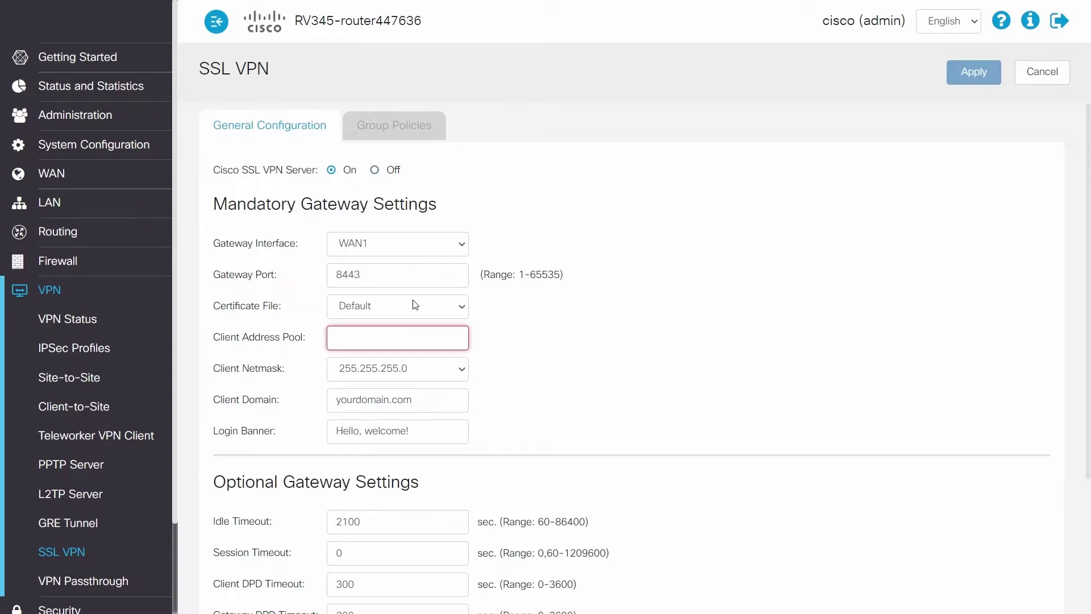
Step: Enter 10.25.25.0 as the SSL VPN client address pool
click(412, 346)
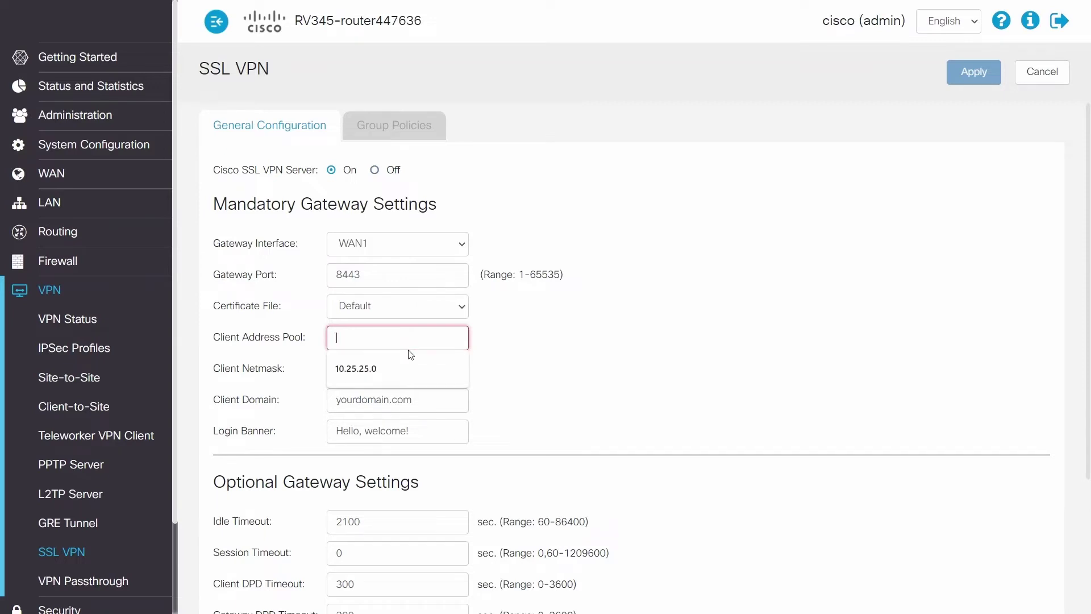
click(431, 366)
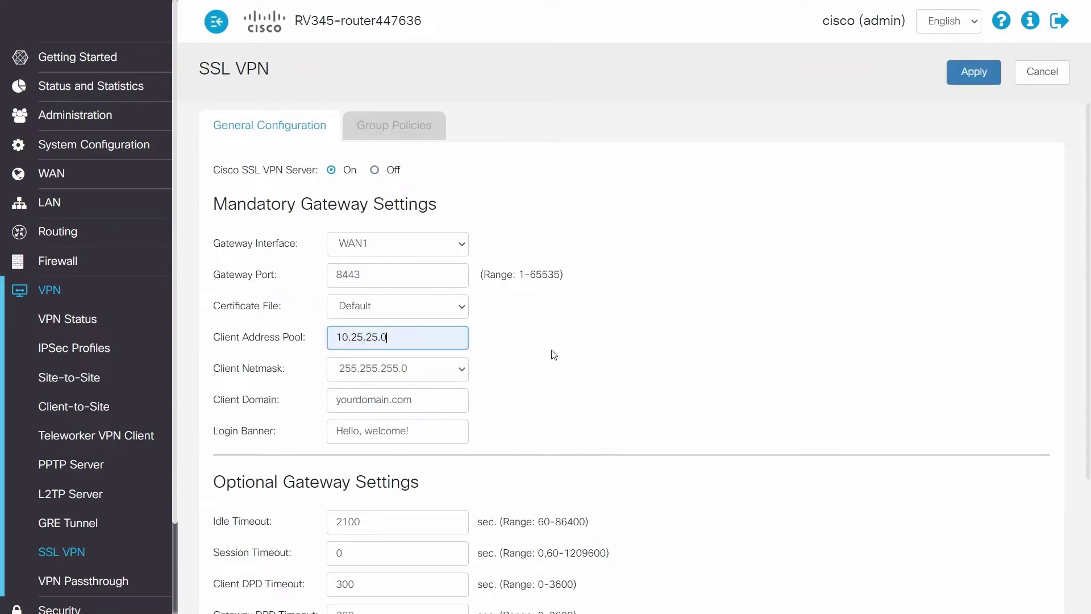
scroll(555, 358, down, 3)
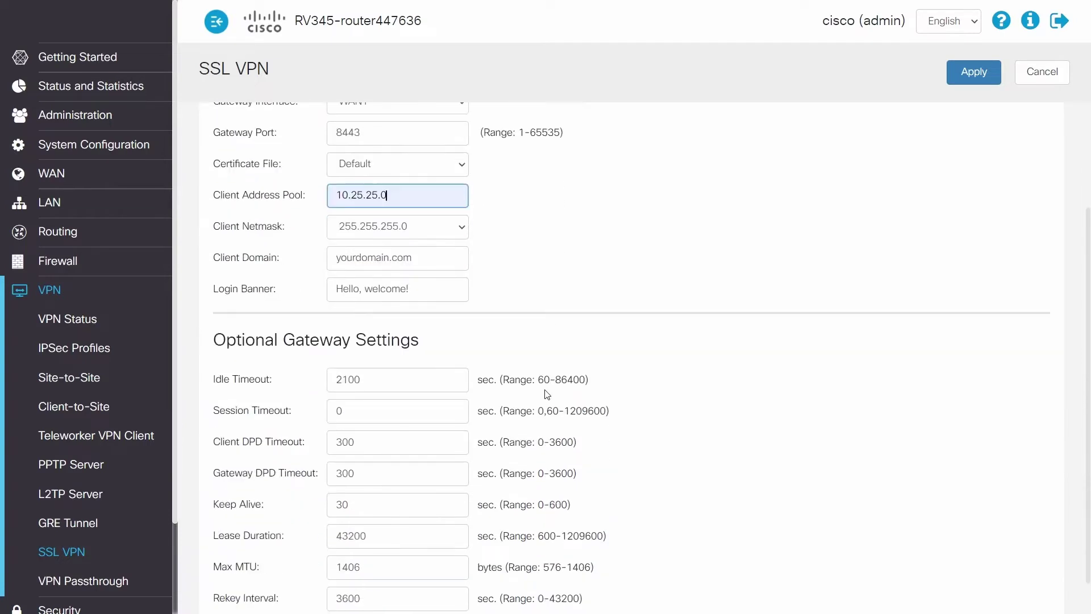
scroll(619, 268, down, 1)
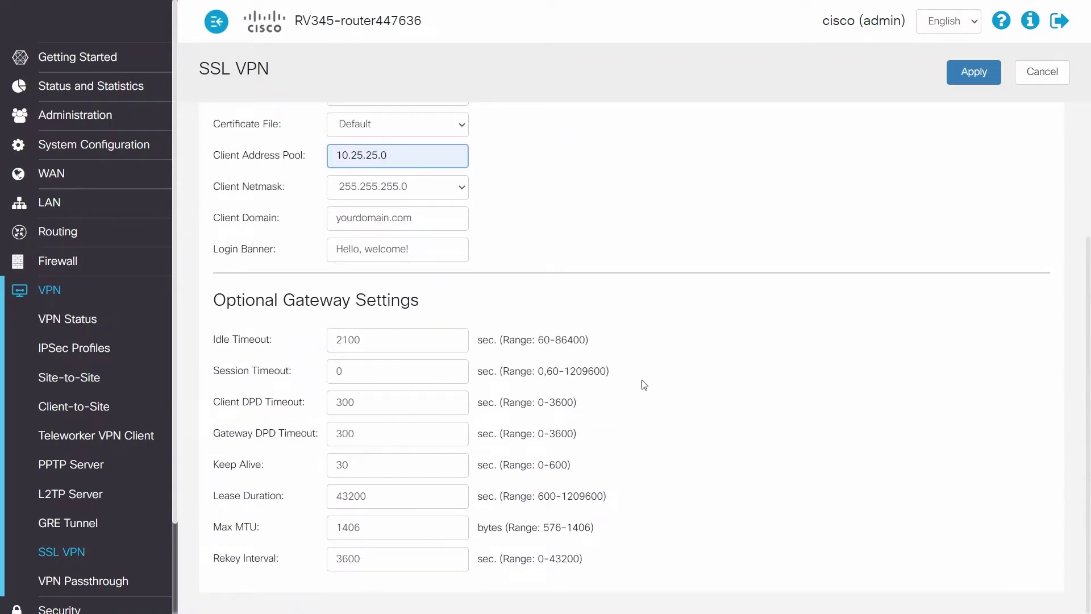
scroll(636, 309, up, 3)
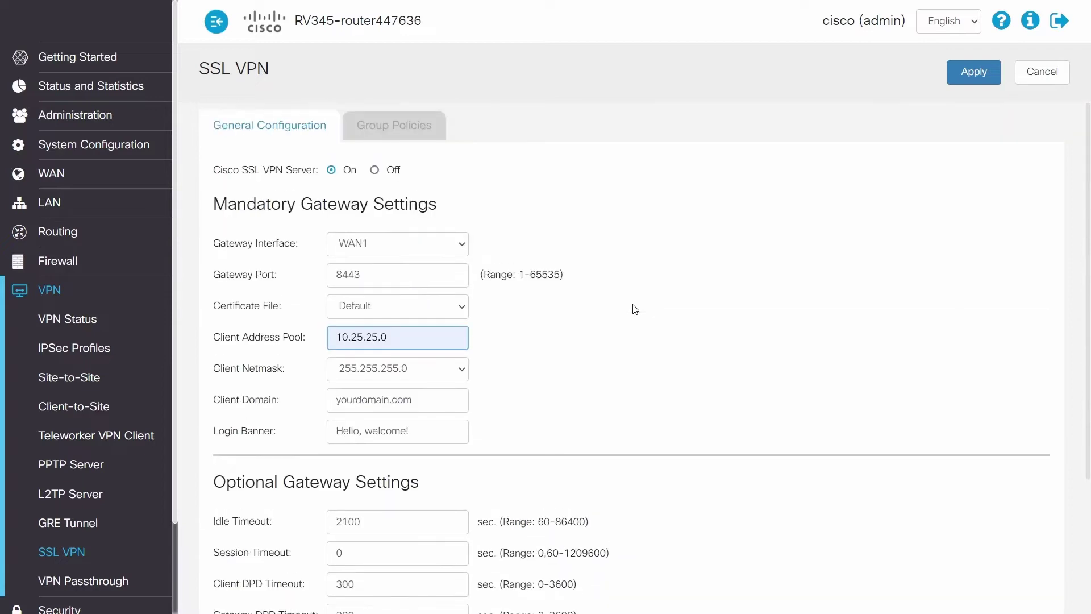
click(421, 128)
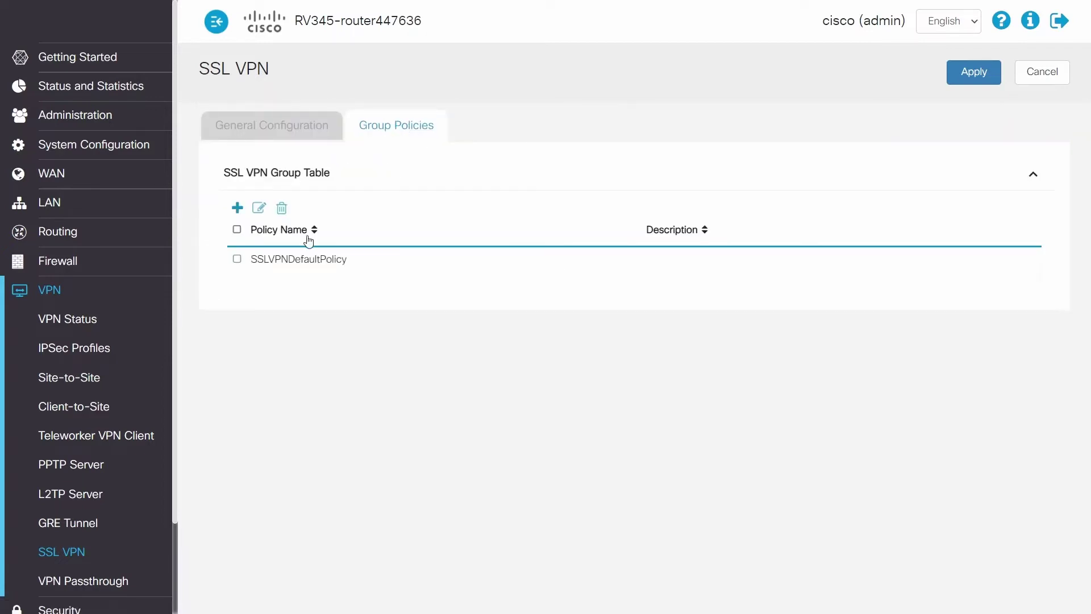
Step: Edit SSLVPNDefaultPolicy and enable split tunneling with Include Traffic
click(235, 259)
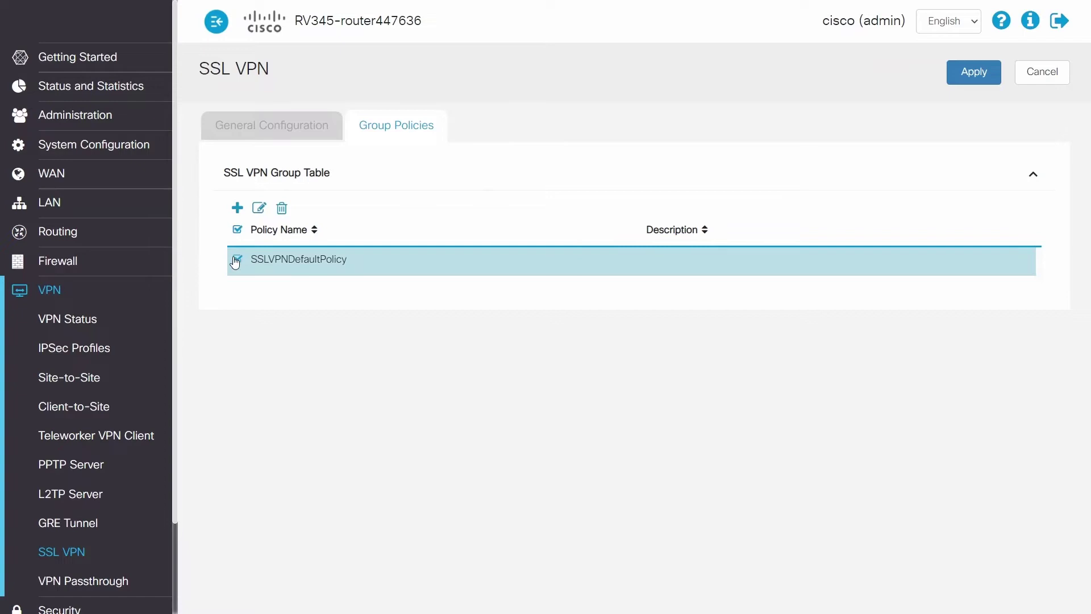
click(259, 208)
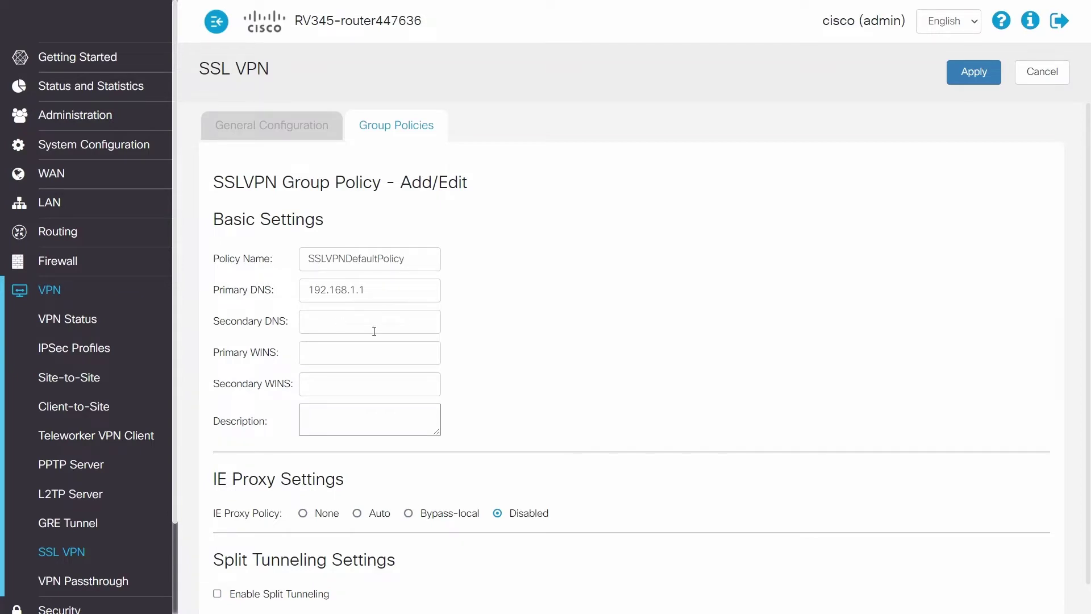
scroll(471, 349, down, 1)
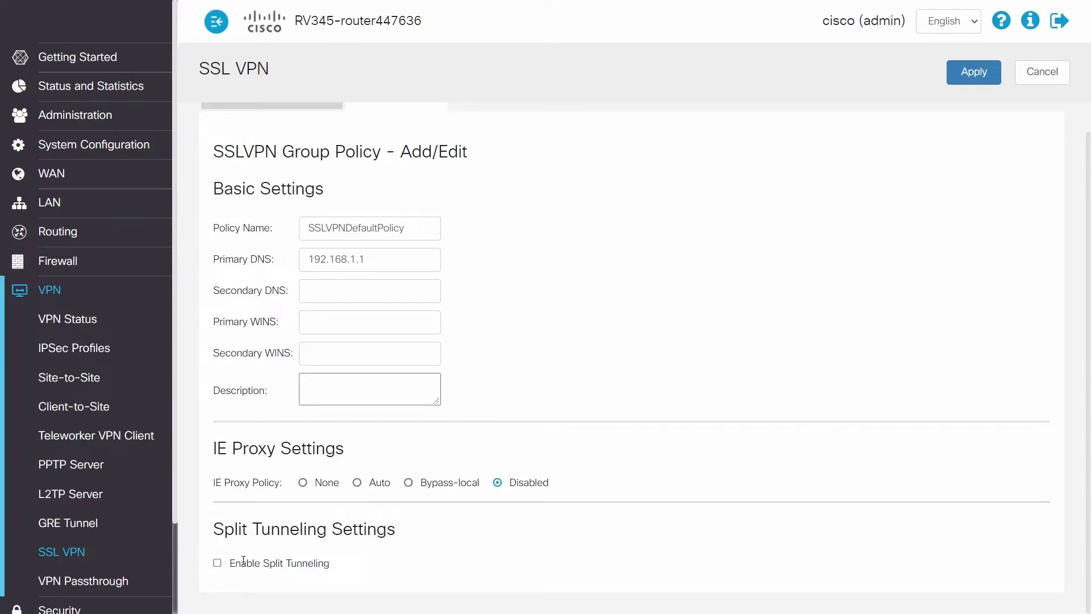
click(219, 564)
scroll(452, 525, down, 4)
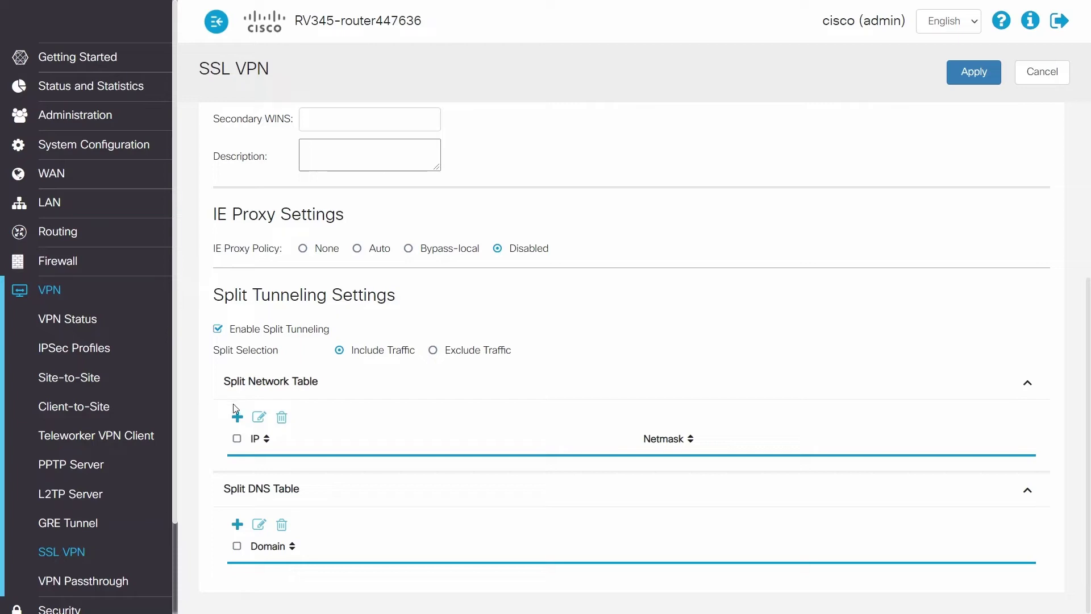
Step: Add split network 192.168.1.0/255.255.255.0 to the policy and apply the SSL VPN settings
click(237, 417)
click(421, 463)
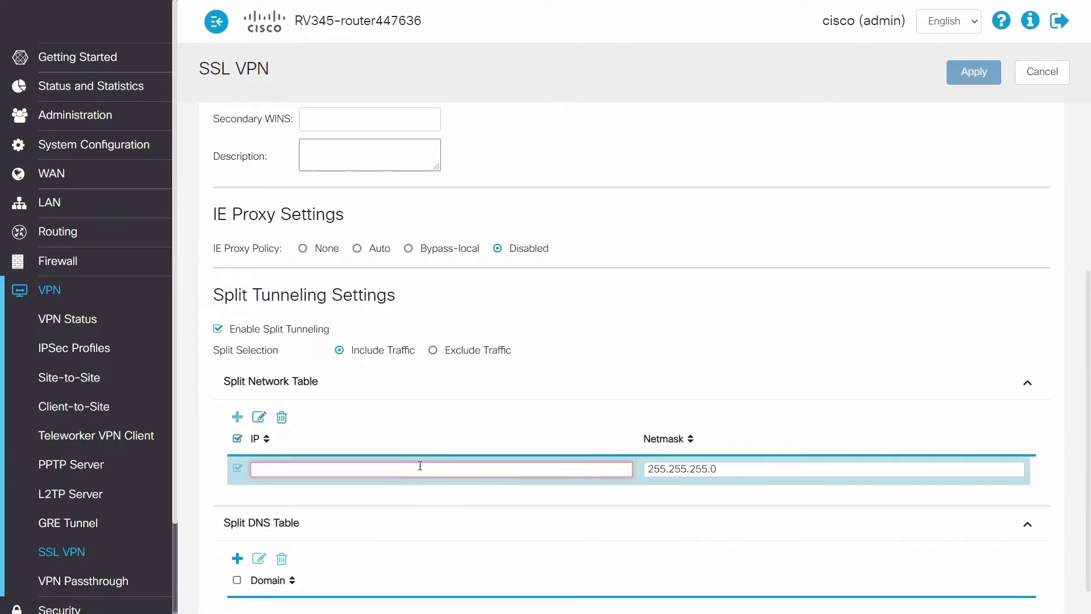
text(192.168.1.0)
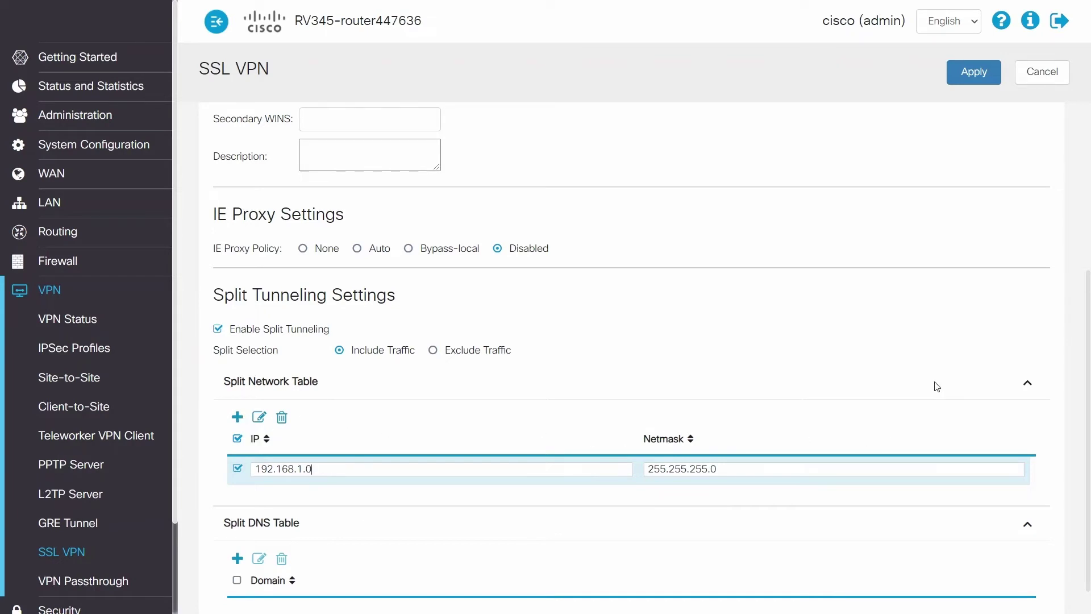
scroll(933, 387, up, 5)
click(969, 82)
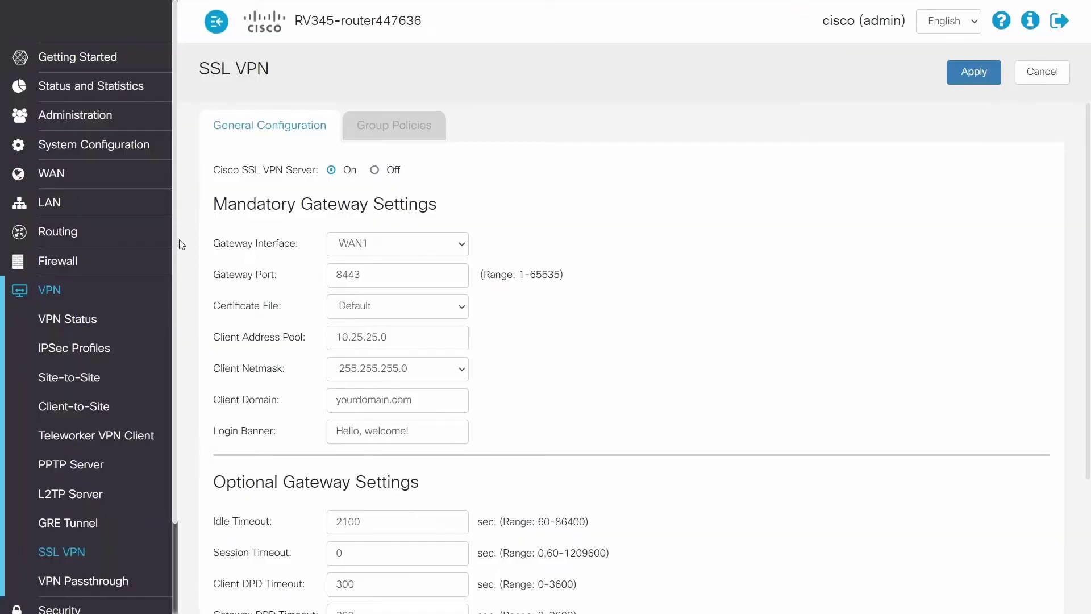
Step: Add a user group named anyconnect with SSL VPN profile SSLVPNDefaultPolicy and apply it
click(82, 153)
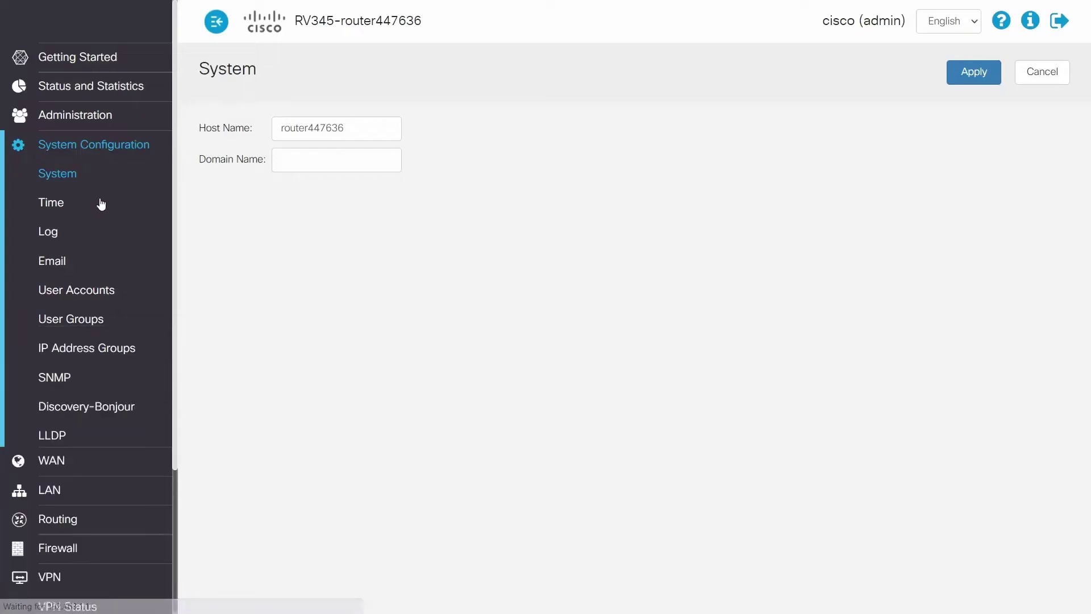
click(74, 321)
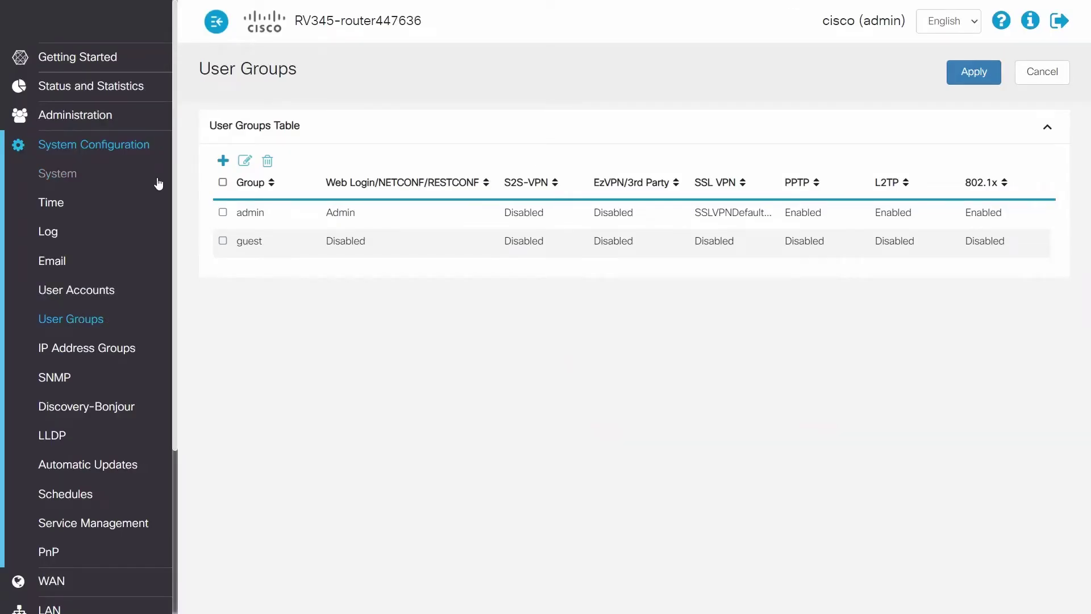
click(222, 160)
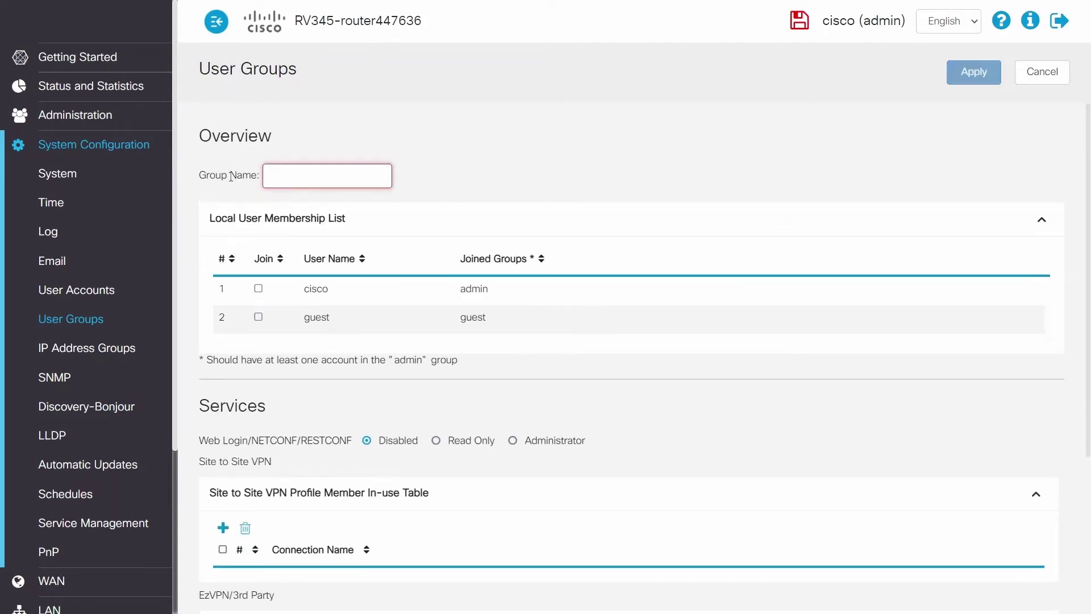
click(312, 181)
text(abccompany)
scroll(563, 375, down, 2)
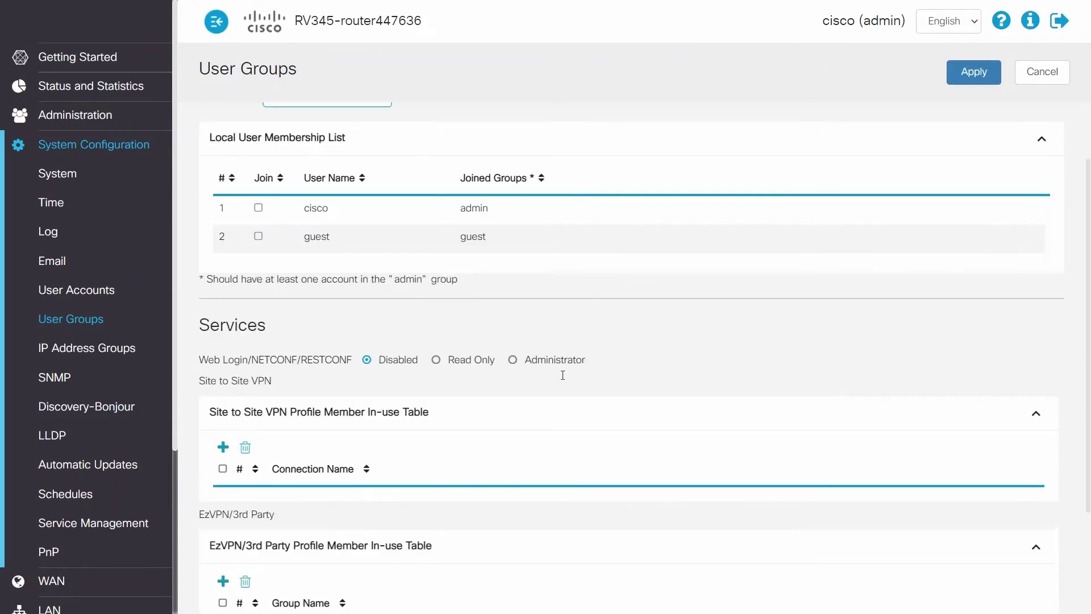
scroll(561, 363, down, 3)
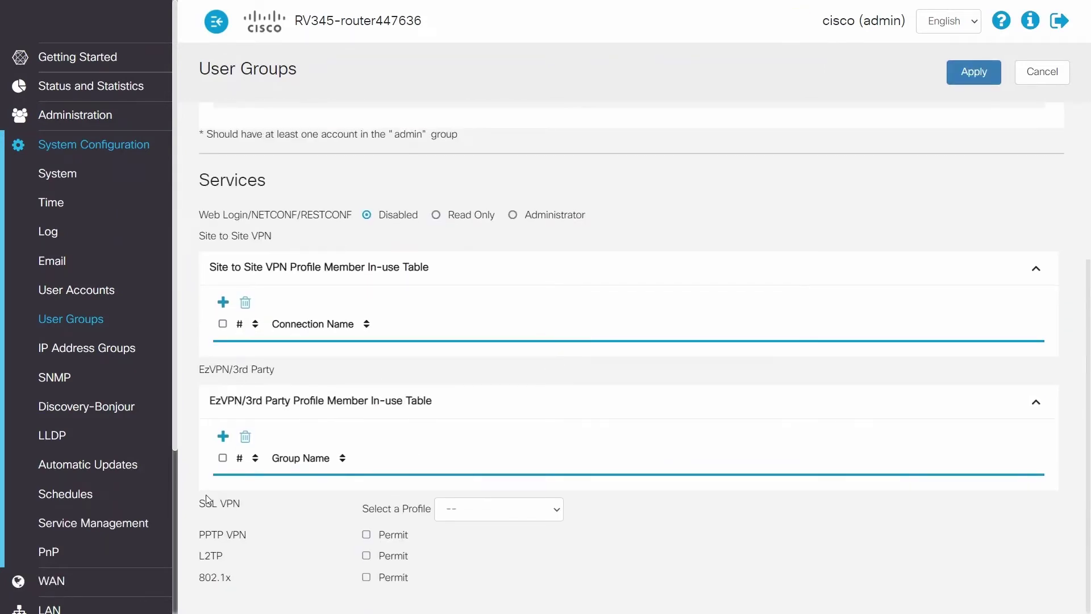
click(453, 510)
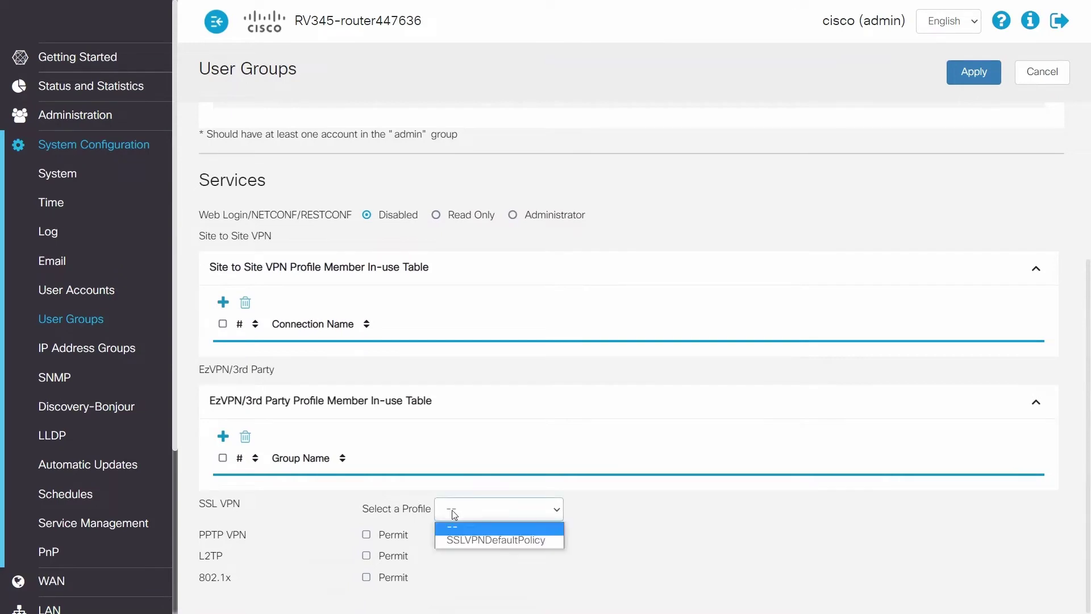
click(455, 540)
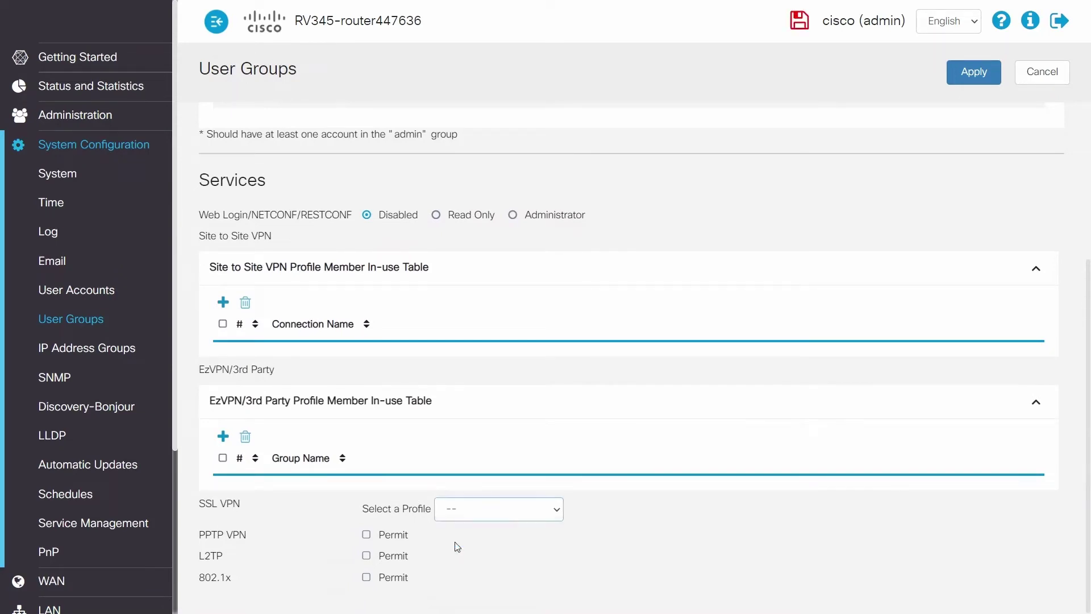
click(955, 78)
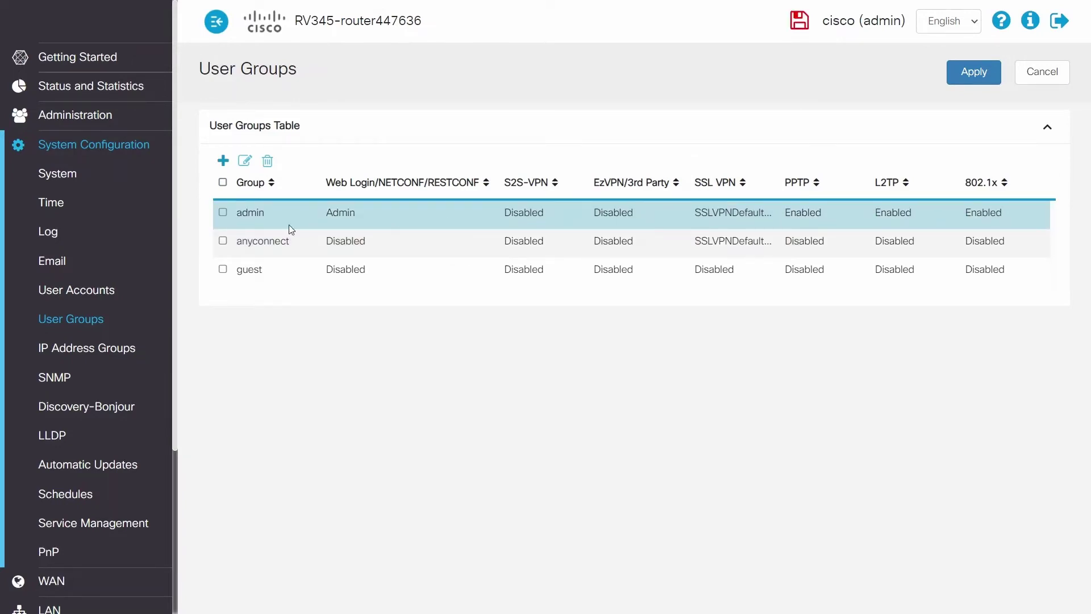
Step: Set the admin group's SSL VPN profile to -- and apply, then go to User Accounts
click(222, 212)
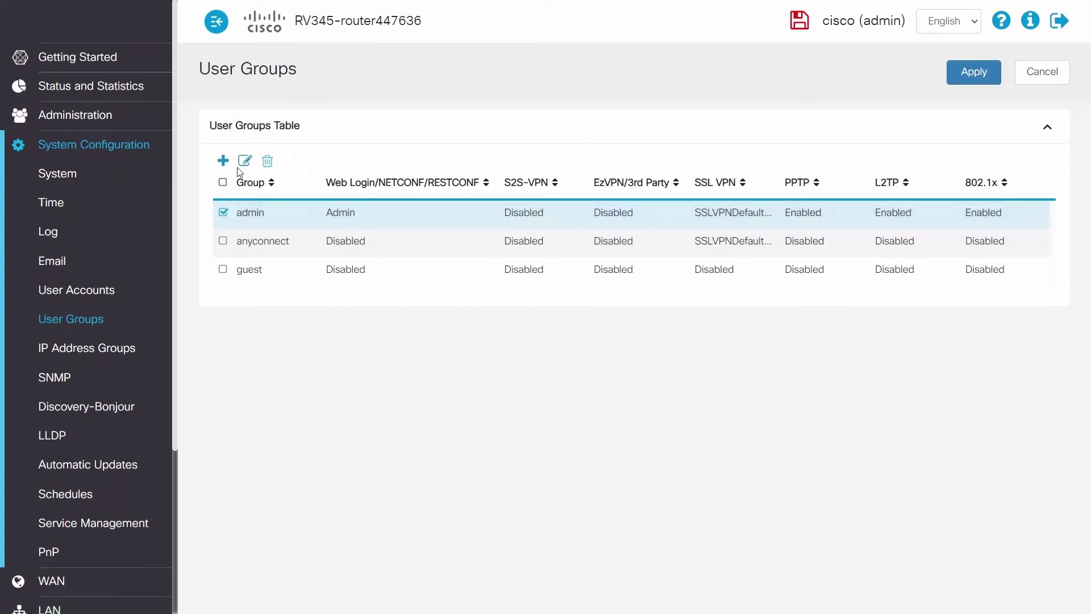
click(244, 161)
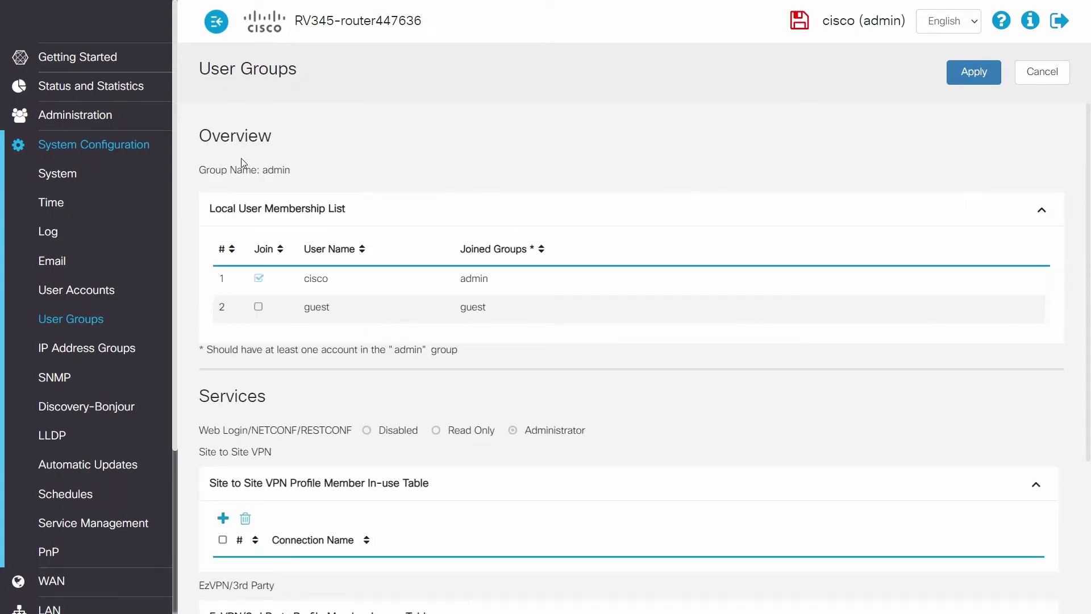
scroll(486, 463, down, 2)
scroll(478, 485, down, 2)
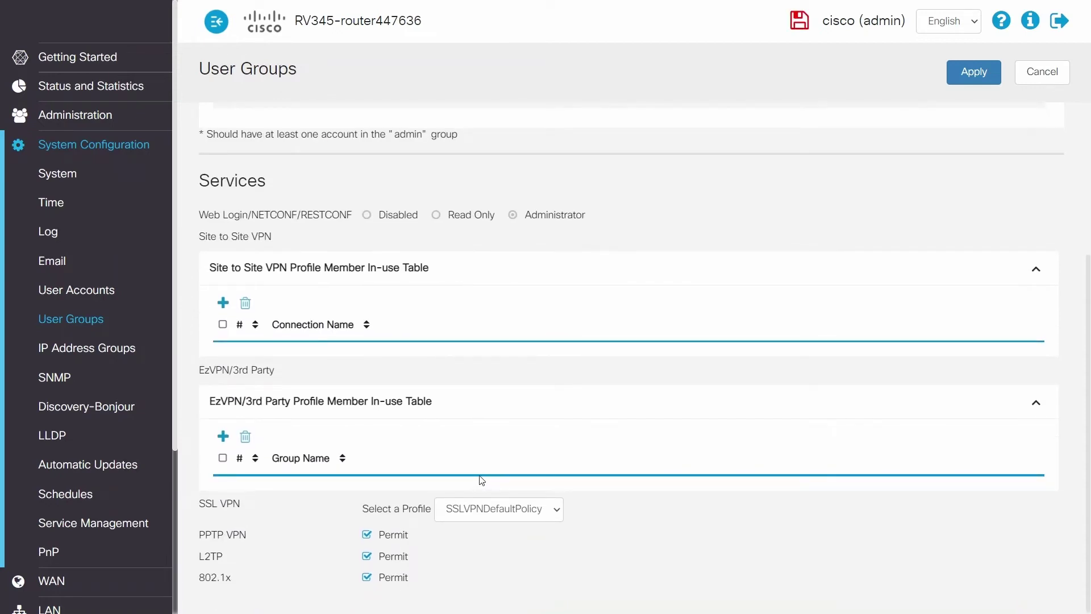
click(480, 514)
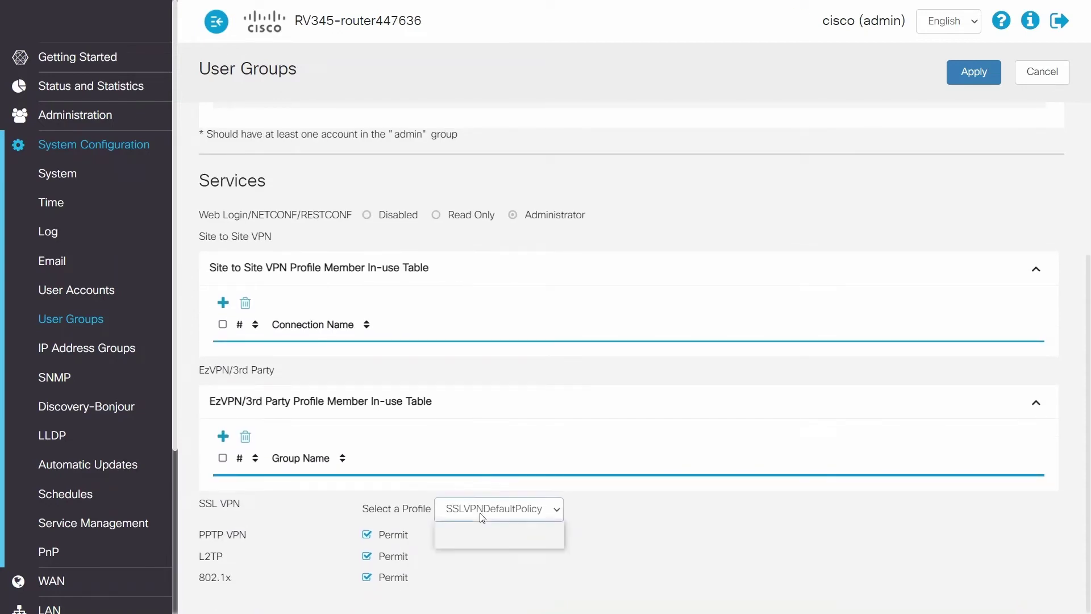
click(465, 539)
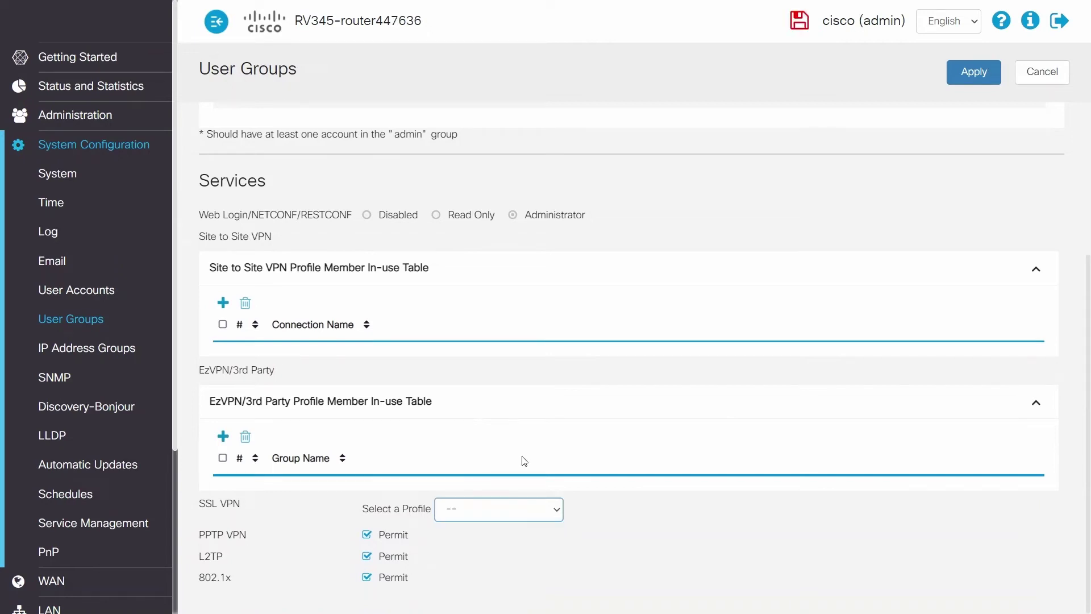
click(972, 77)
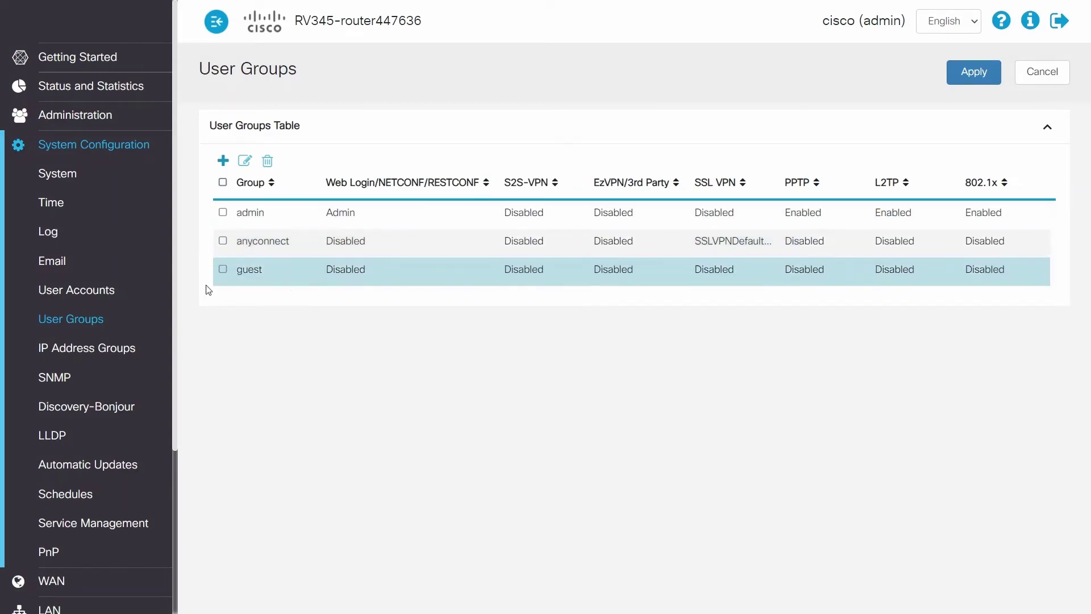
click(74, 298)
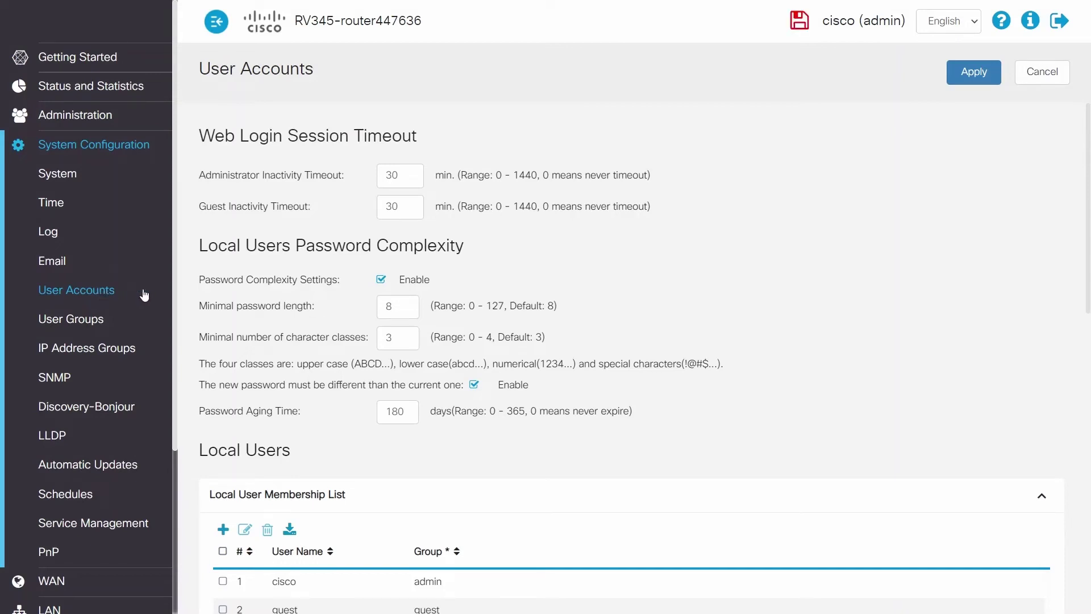
Step: Add local user user1 with a confirmed password in the anyconnect group and apply
scroll(355, 333, down, 3)
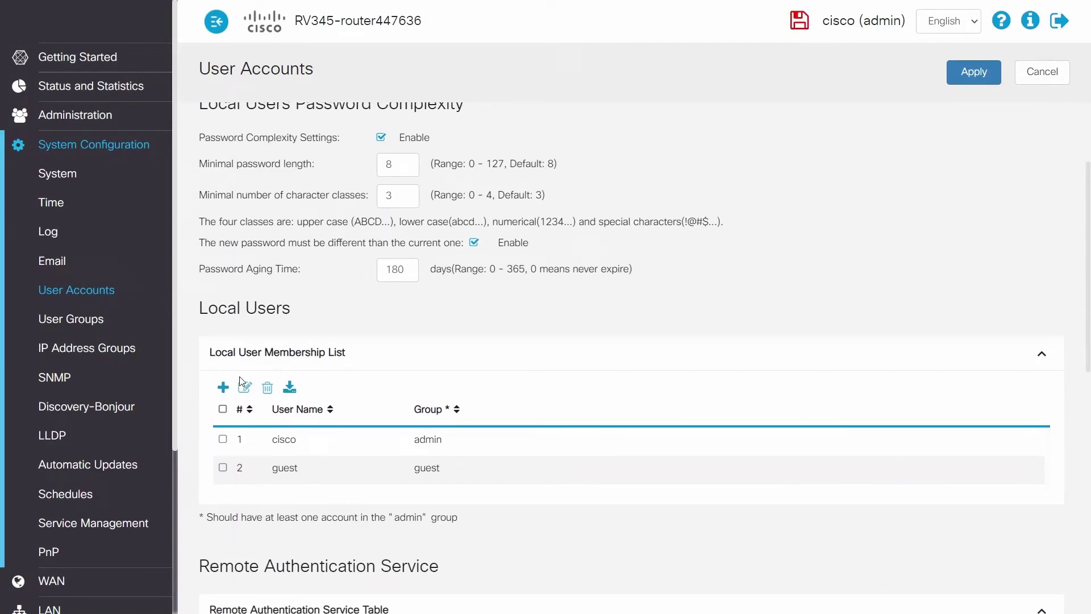
click(223, 387)
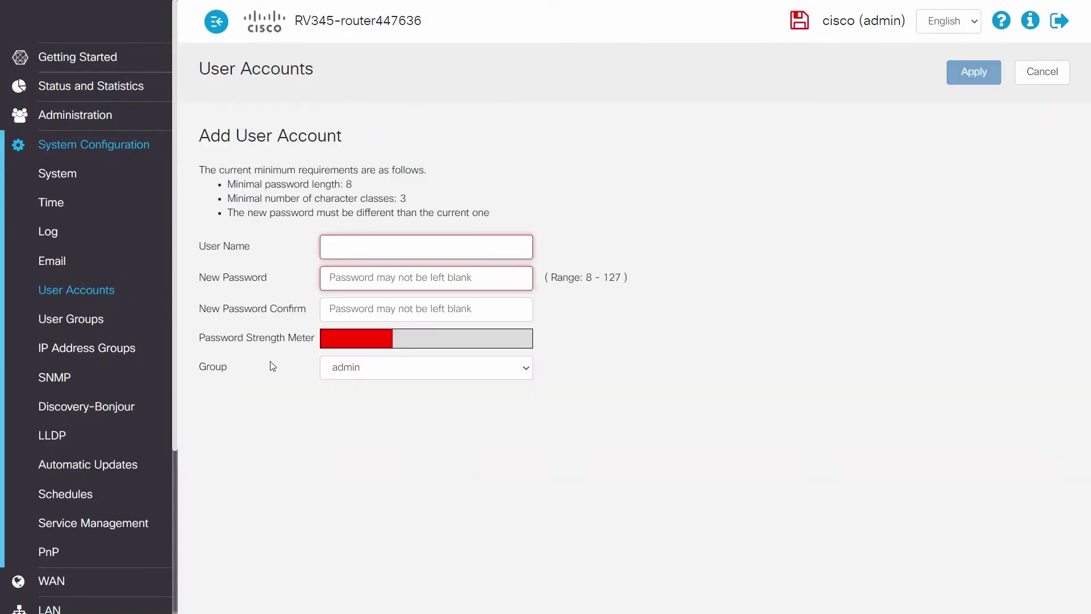
click(487, 250)
text(user1)
click(488, 271)
key(ctrl+v)
key(Tab)
key(ctrl+v)
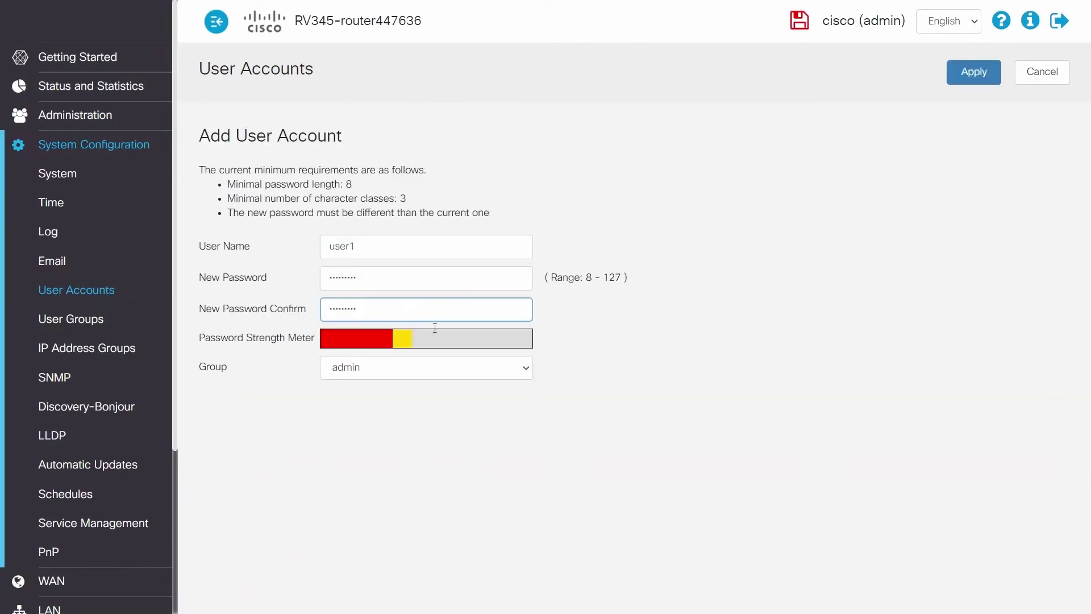
click(438, 368)
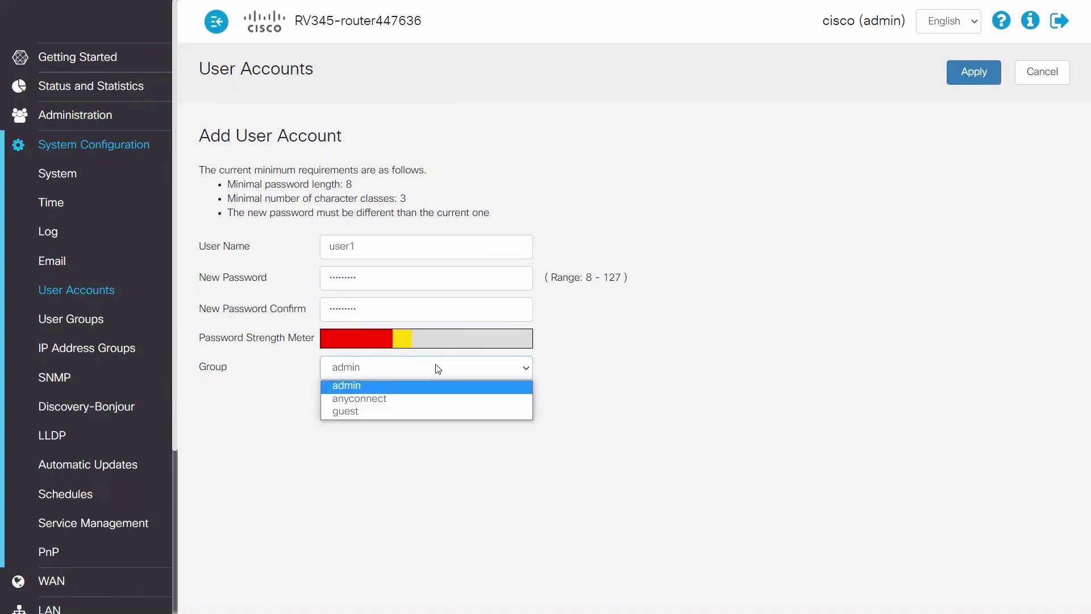
click(372, 398)
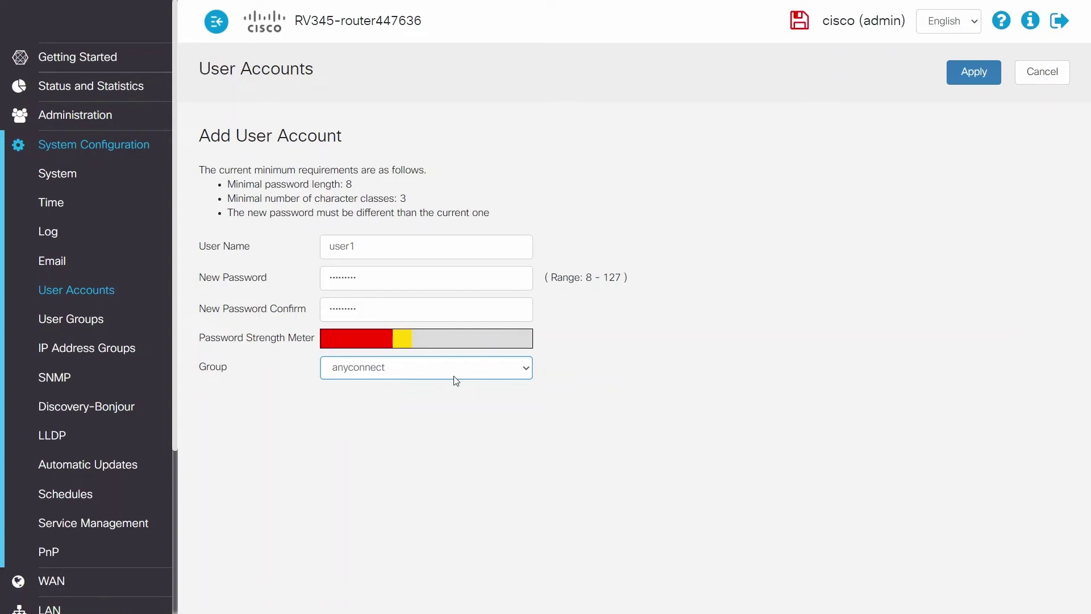
click(977, 73)
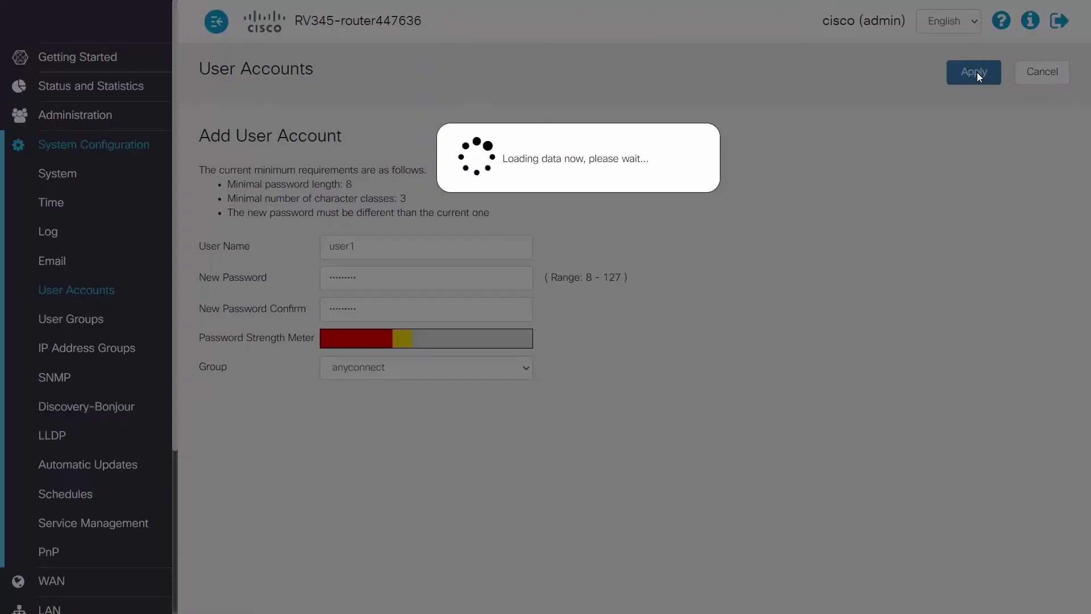
scroll(991, 386, down, 5)
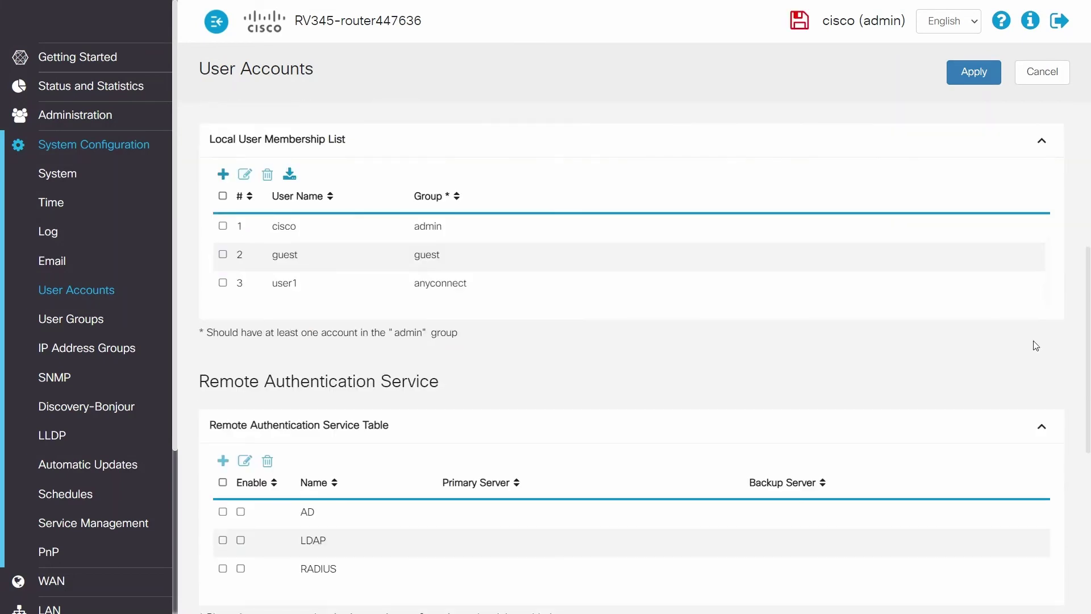
Step: Copy the running configuration to the startup configuration and dismiss the success message
click(800, 19)
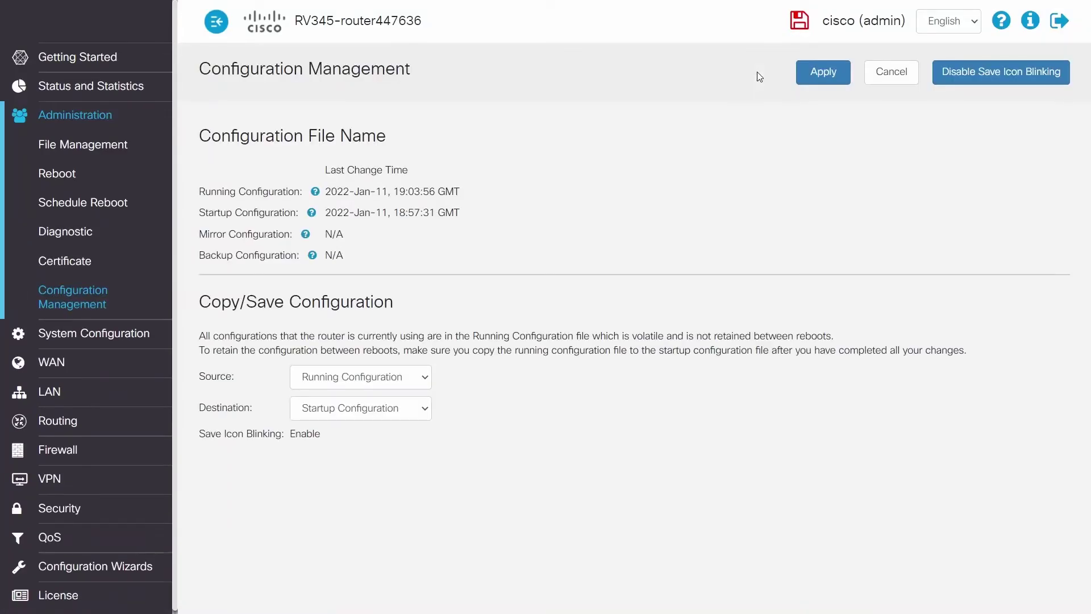
click(813, 83)
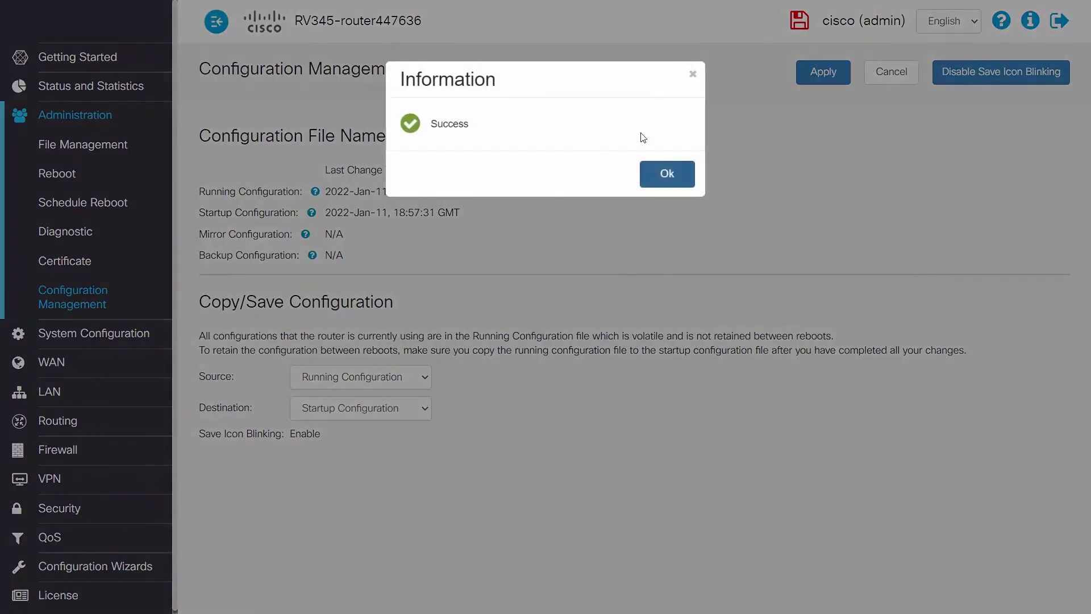
click(665, 174)
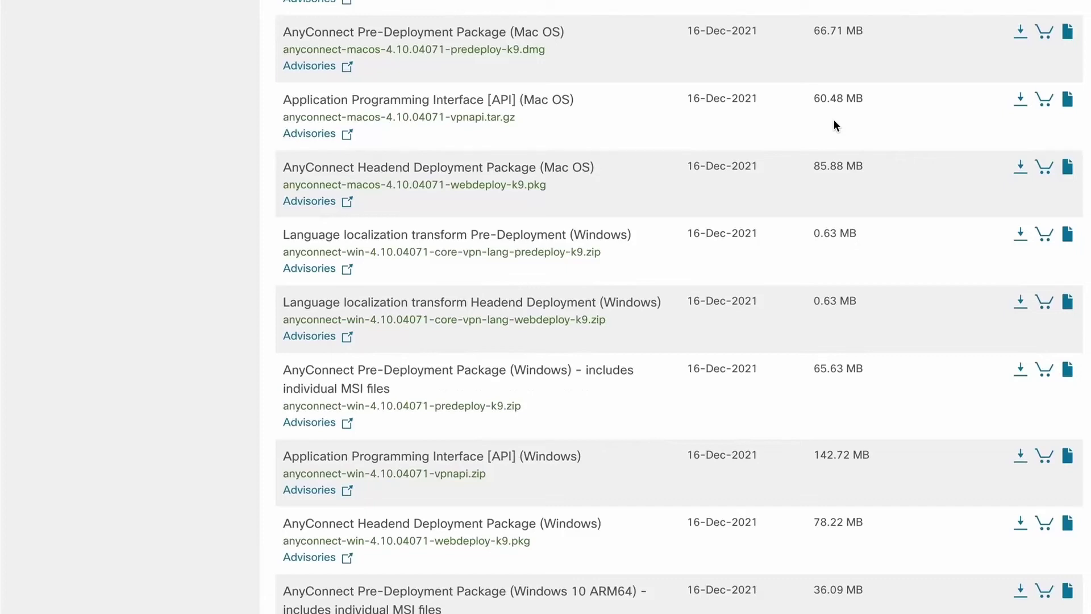
scroll(835, 121, down, 1)
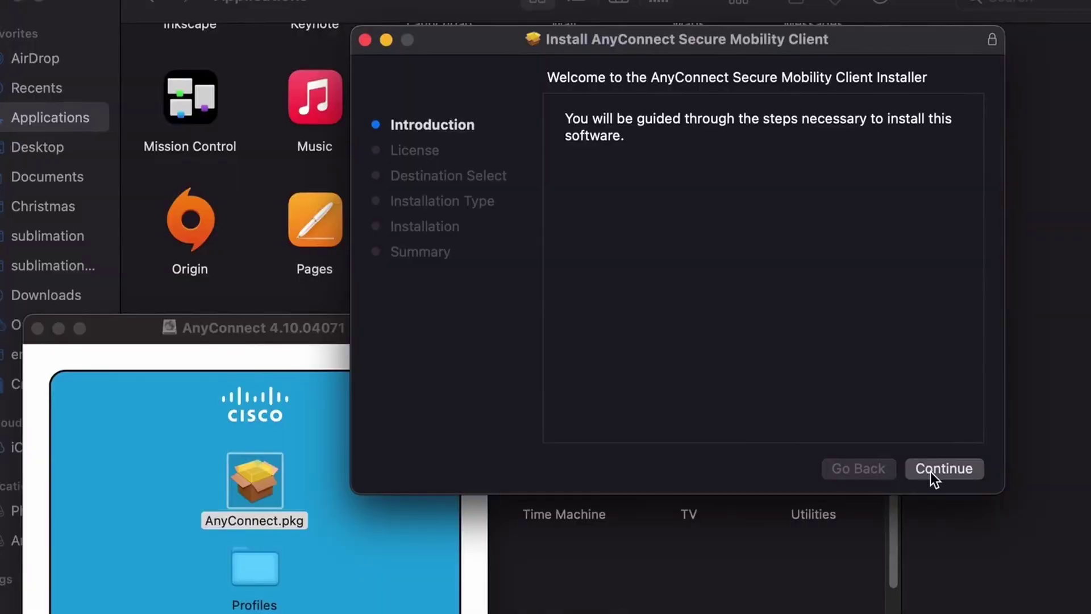
Step: Accept the license and run the standard AnyConnect installation on Macintosh HD
click(931, 472)
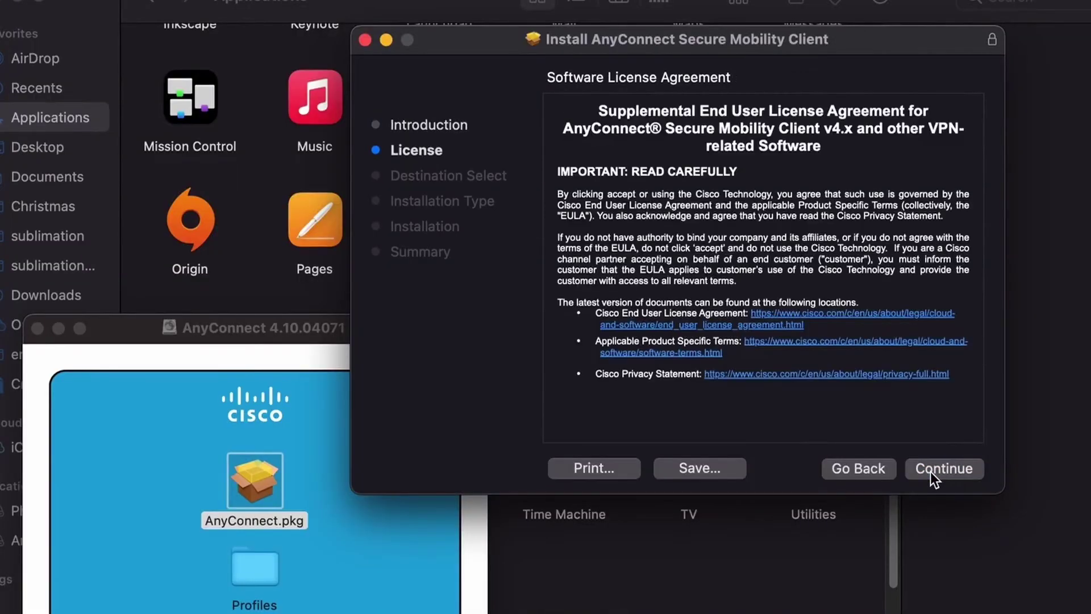
click(929, 469)
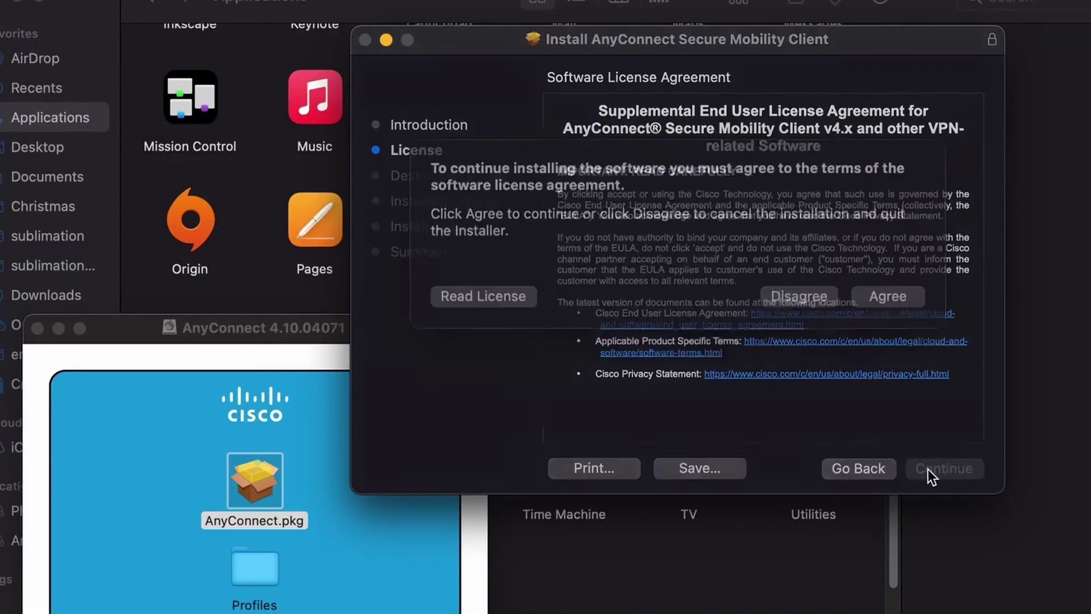
click(884, 323)
click(939, 475)
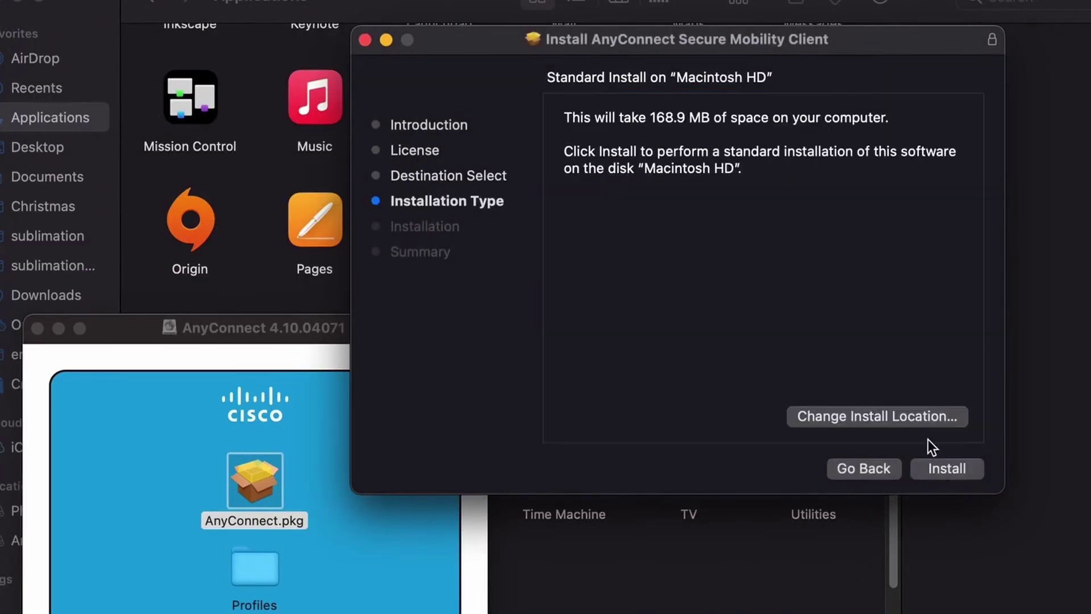
click(939, 468)
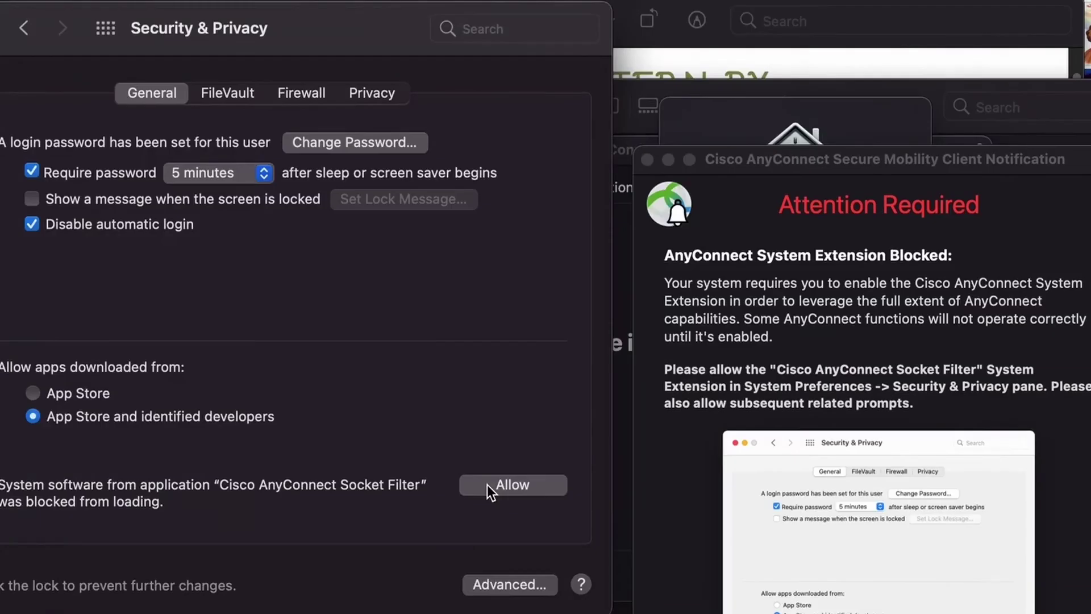
Step: Allow the AnyConnect system extension and let its socket filter filter network content
click(486, 484)
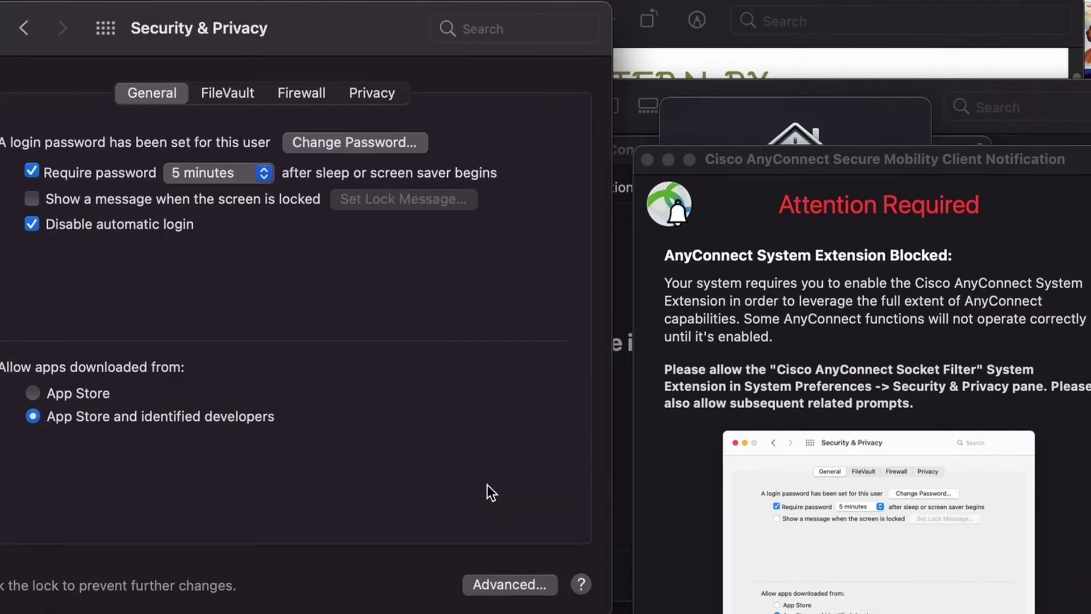
drag(772, 152, 987, 164)
click(662, 377)
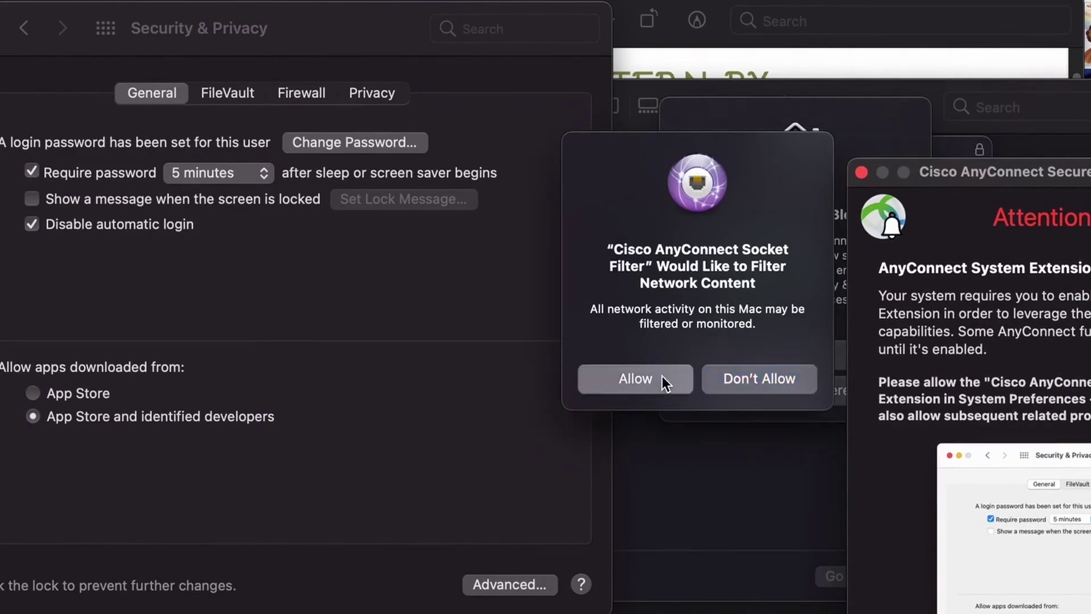
click(752, 353)
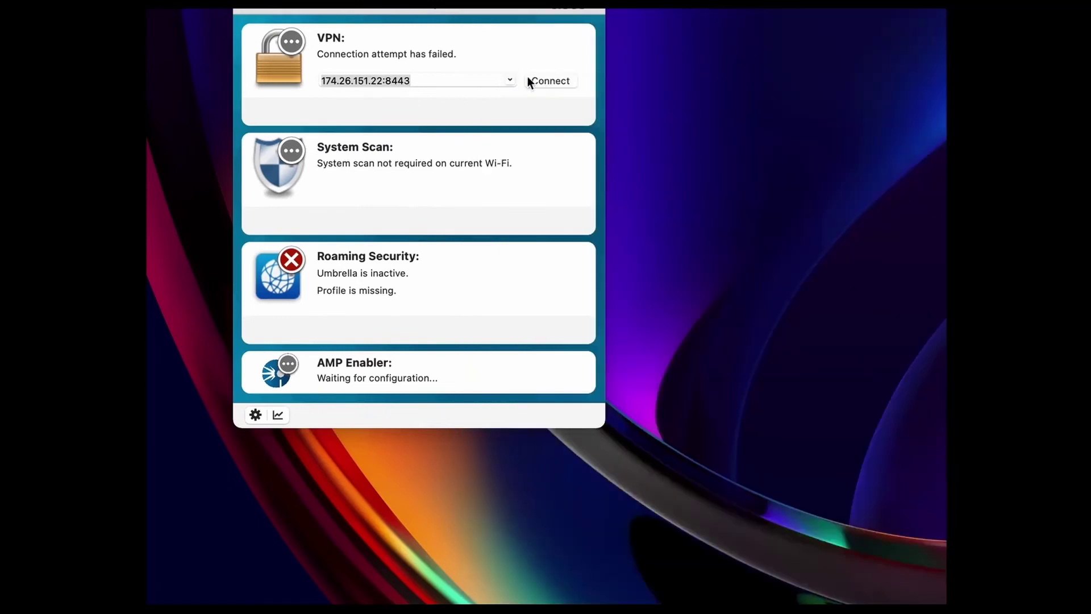
Step: Try connecting to 174.26.151.22:8443, then turn off Block connections to untrusted servers
click(550, 81)
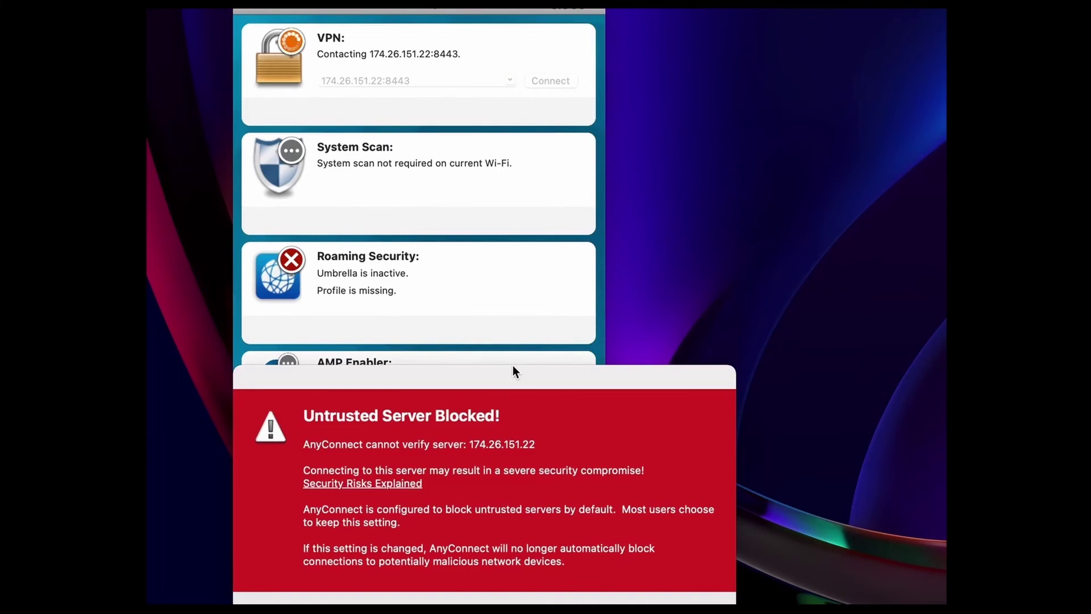
drag(509, 371, 520, 161)
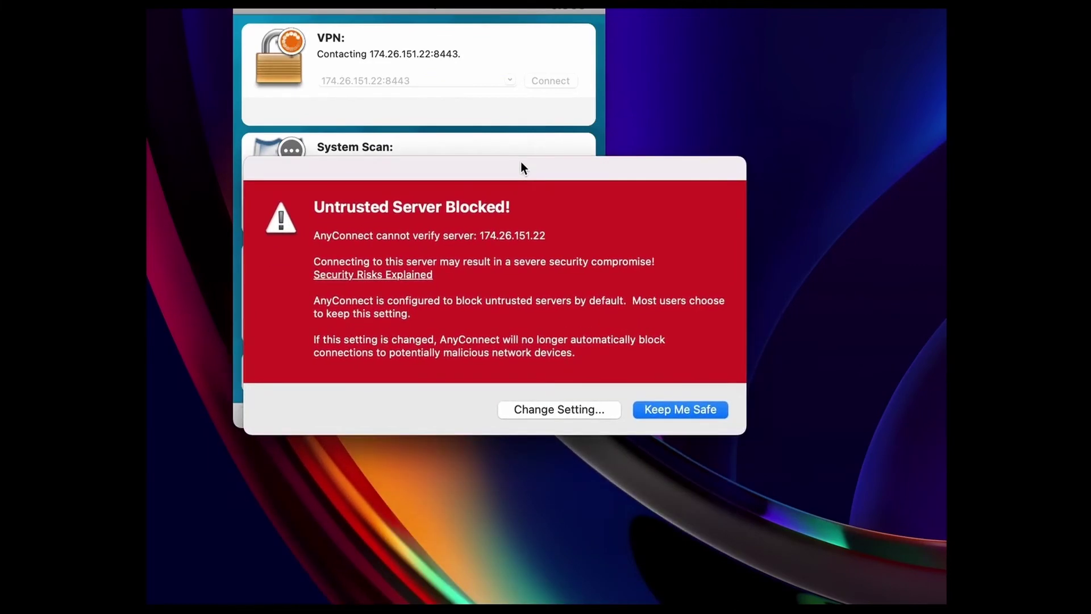
click(524, 409)
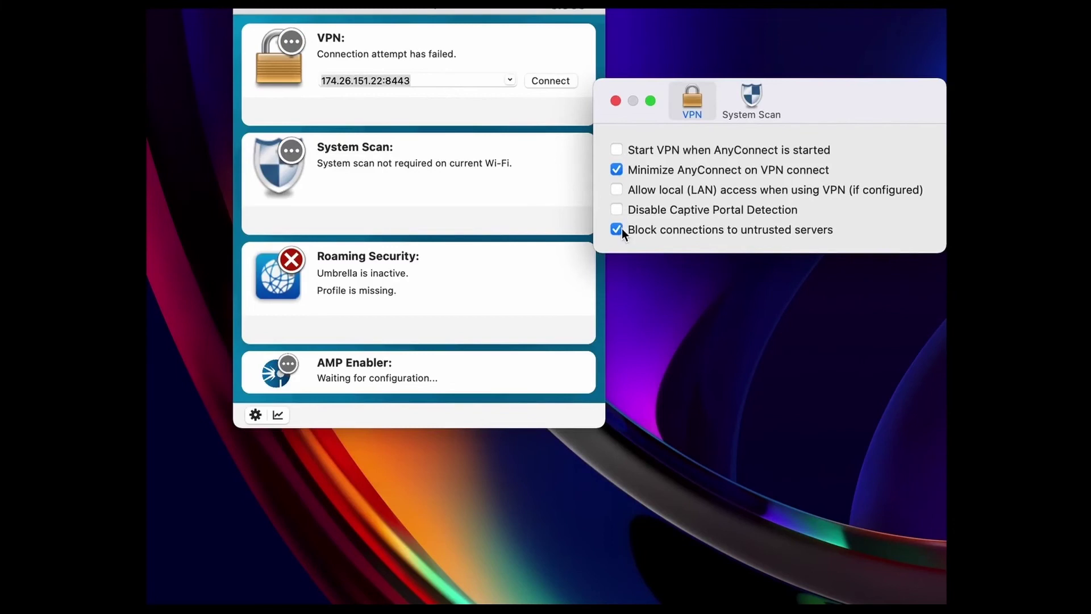
click(615, 101)
Step: Reconnect to 174.26.151.22:8443 and choose Connect Anyway on the certificate warning
click(552, 83)
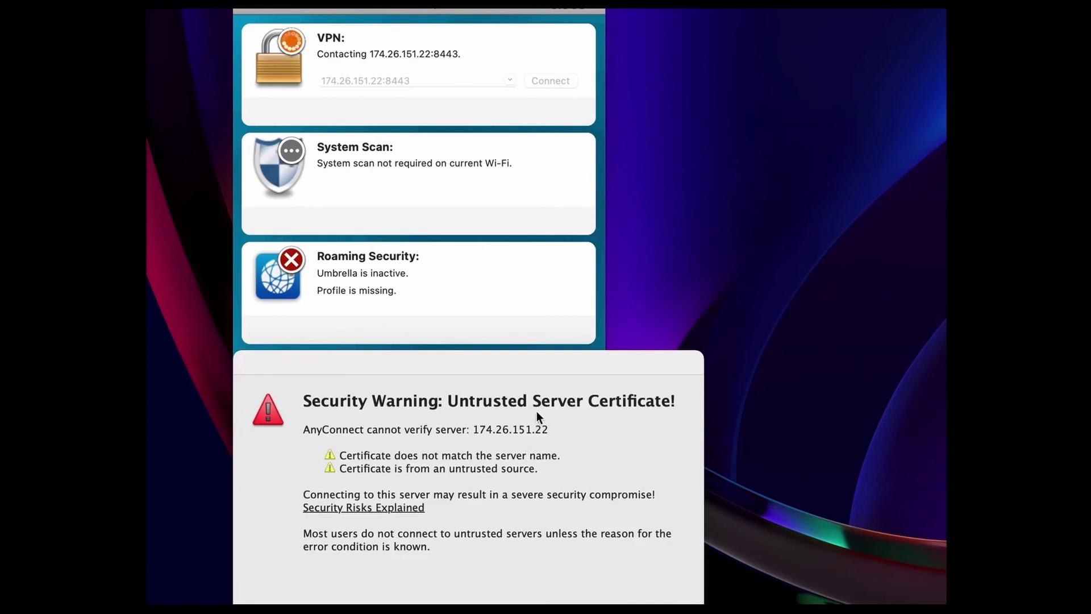
drag(551, 359, 562, 150)
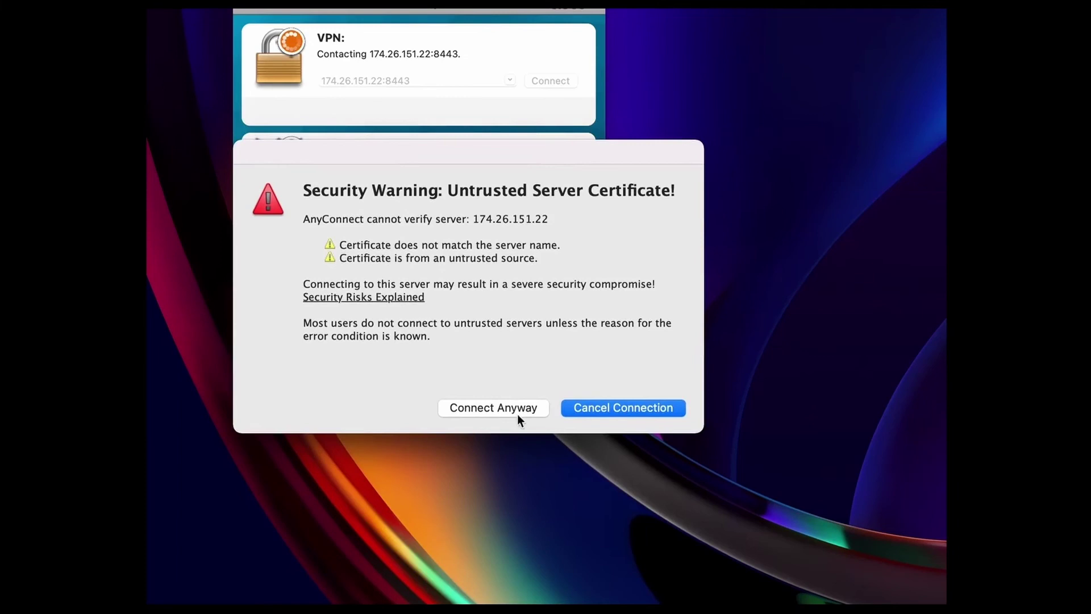
click(489, 409)
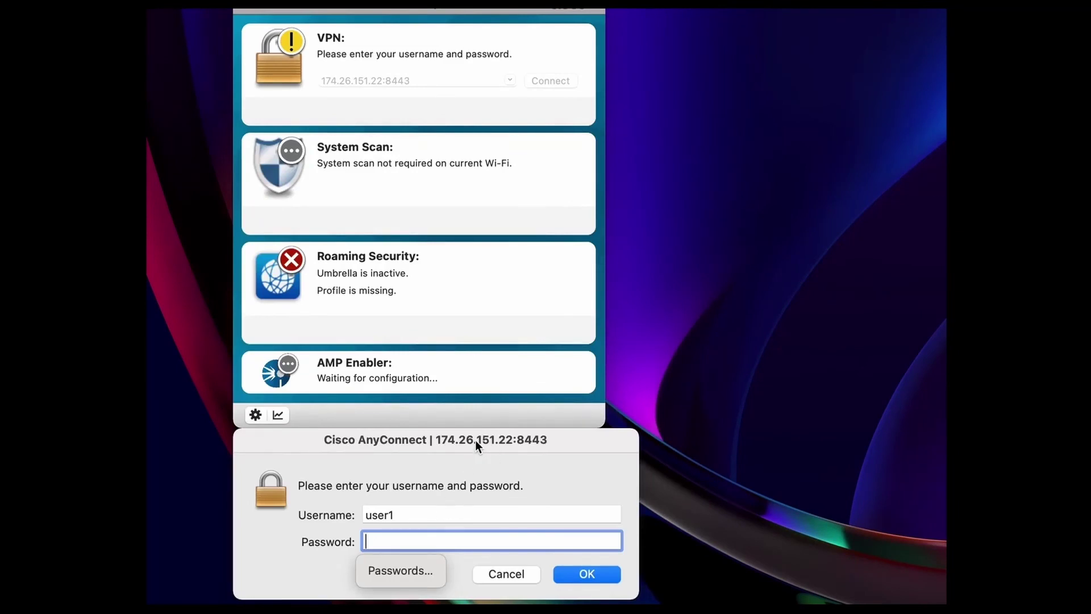
Step: Log in with user1's password and accept the welcome banner
drag(475, 440, 478, 238)
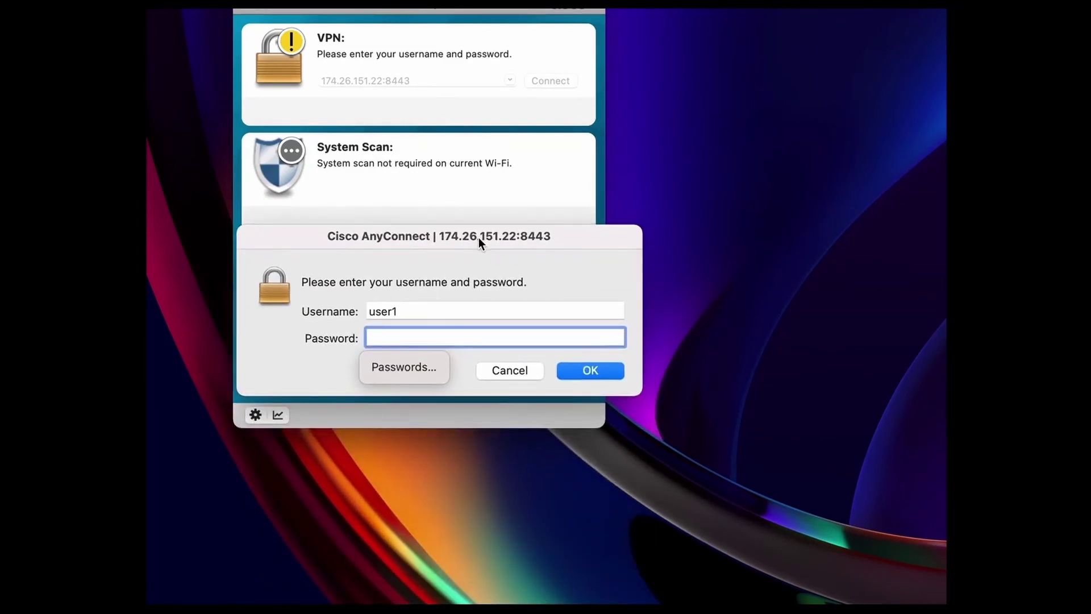
key(super+v)
click(579, 369)
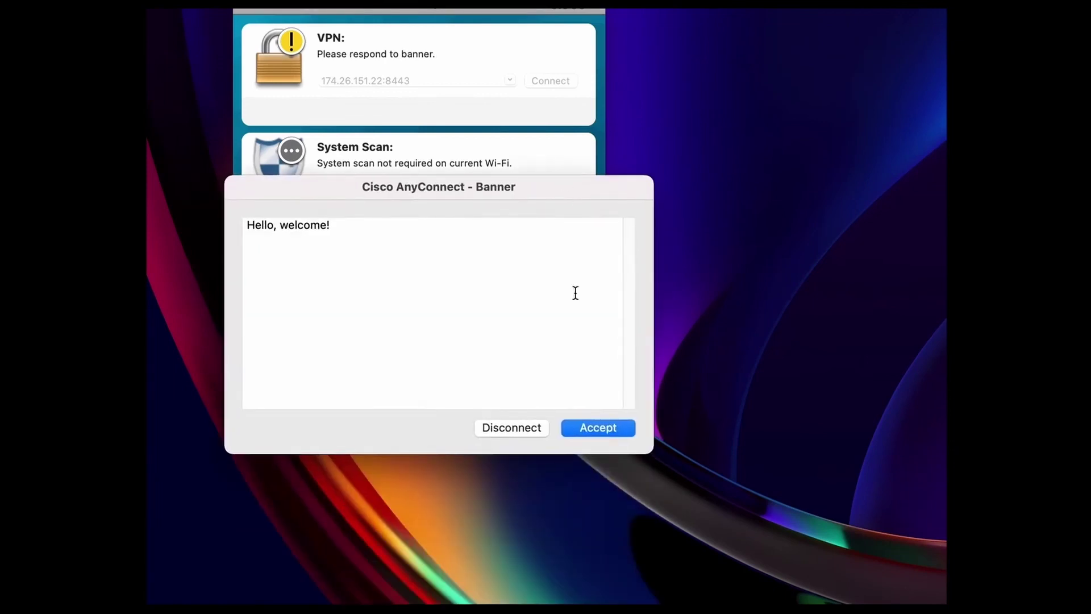
click(592, 431)
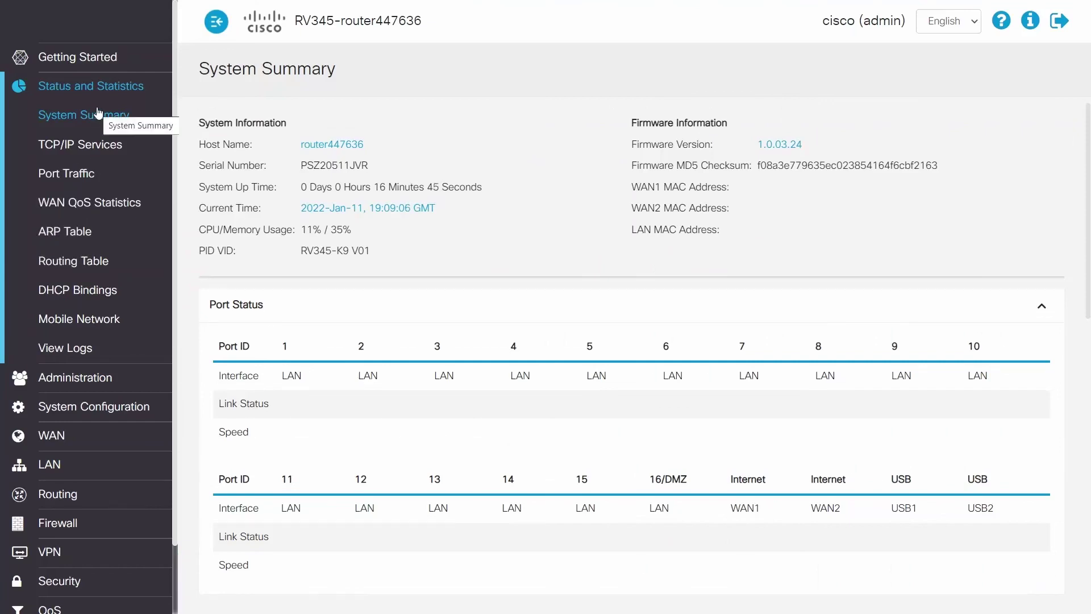
Step: Scroll the System Summary down to the VPN Status table showing SSLVPN enabled with 1 connected session
scroll(600, 432, down, 10)
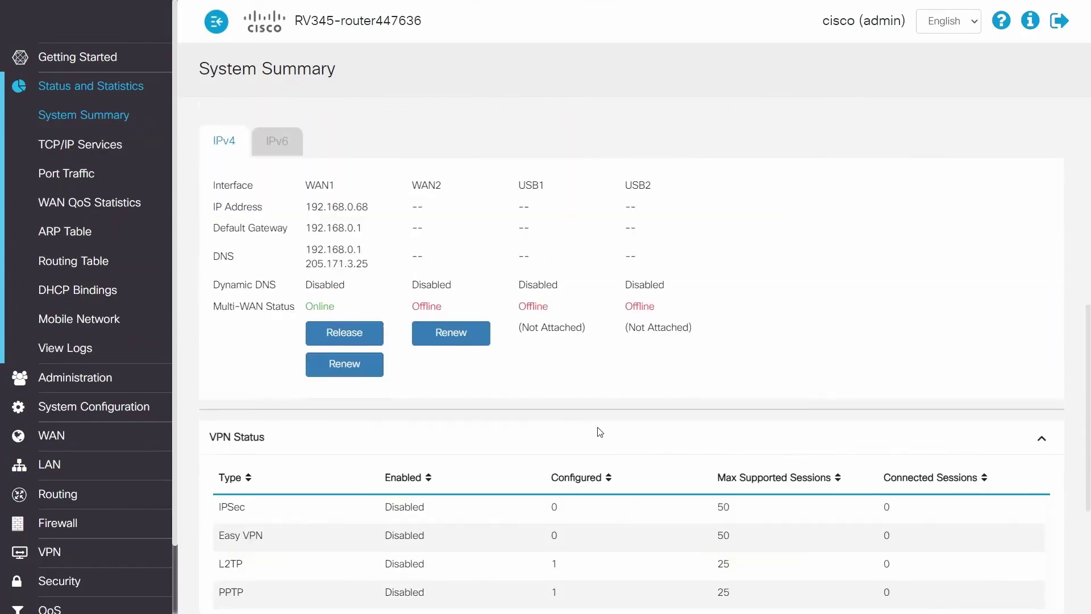
scroll(600, 432, down, 4)
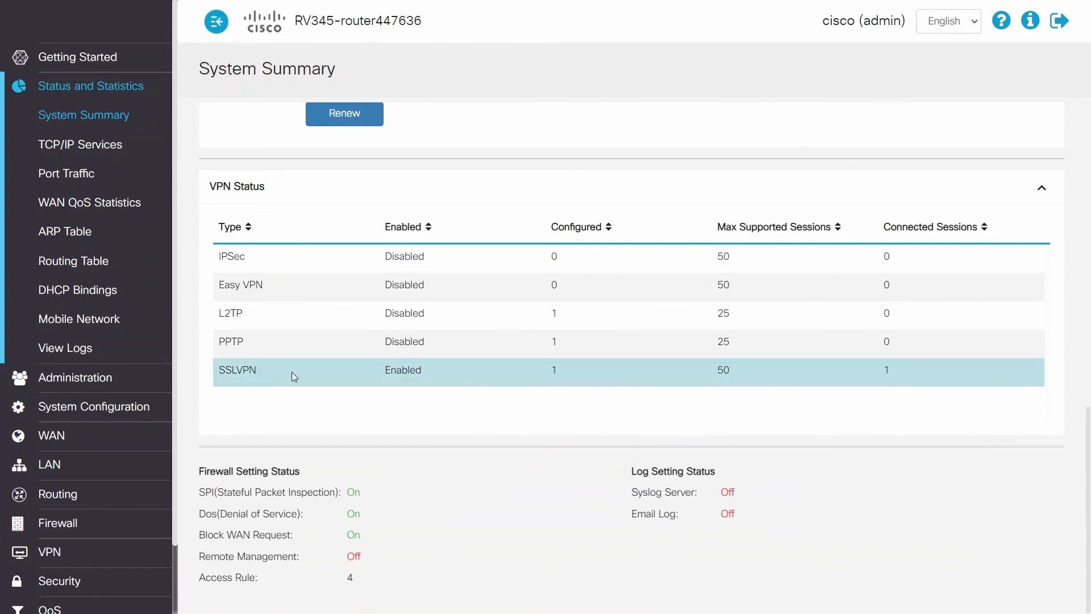